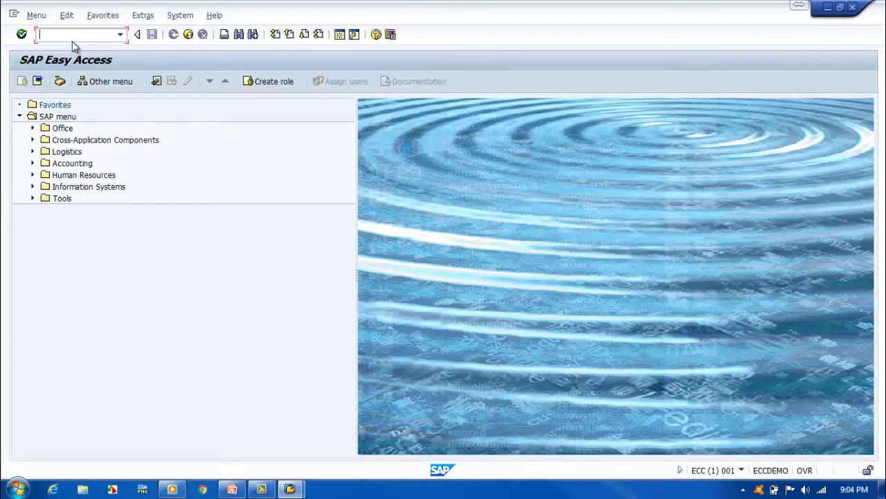
Step: Open the own user profile for maintenance with transaction SU3
{"action": "type", "text": "su3"}
{"action": "key", "text": "Return"}
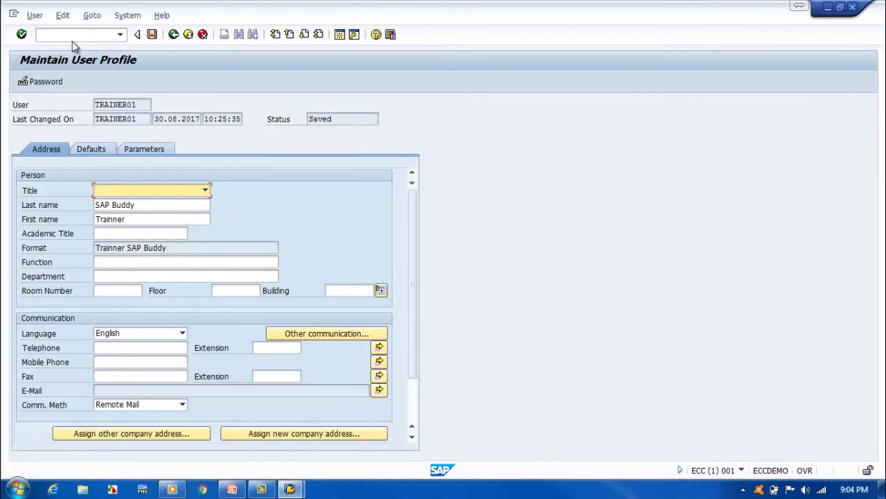
{"action": "left_click", "coordinate": [129, 260]}
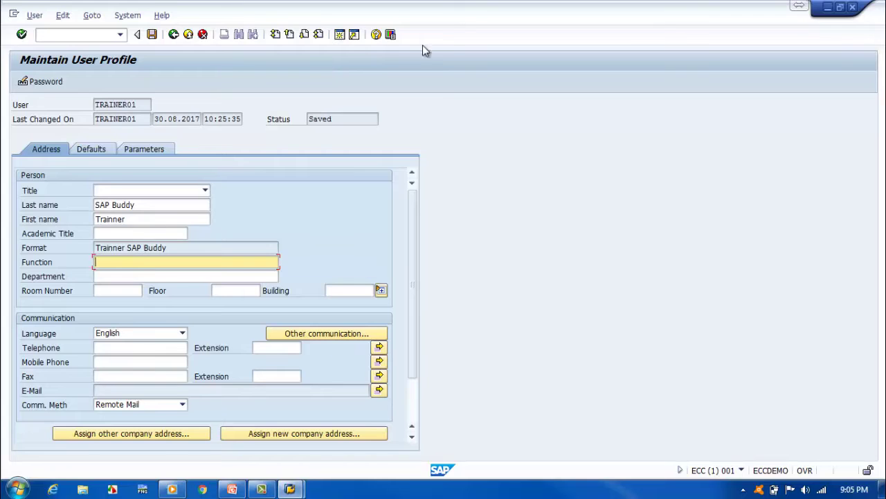
Step: Shrink the Maintain User Profile window to part of the desktop and place a new second session beside it
{"action": "double_click", "coordinate": [449, 14]}
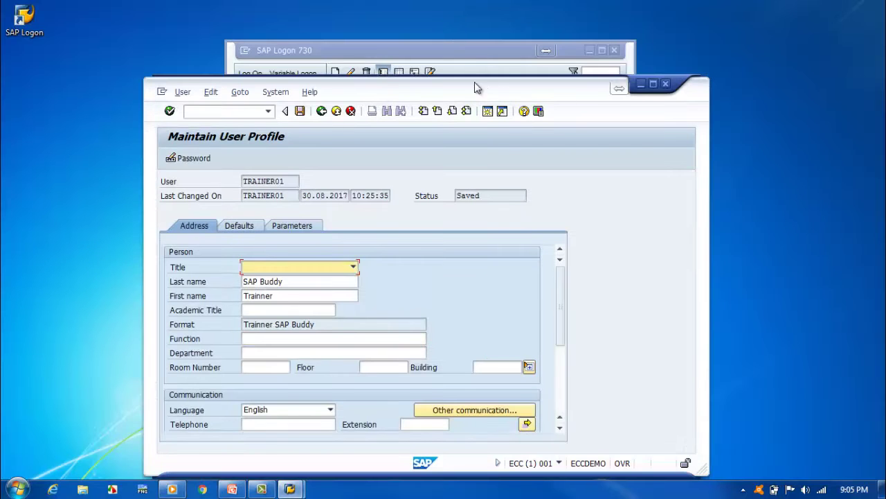
{"action": "left_click_drag", "start_coordinate": [474, 82], "coordinate": [356, 18]}
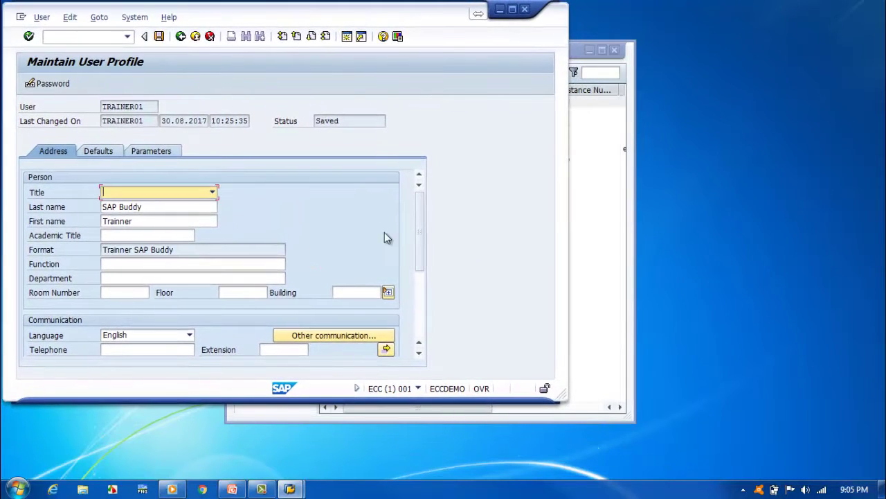
{"action": "left_click_drag", "start_coordinate": [344, 406], "coordinate": [349, 478]}
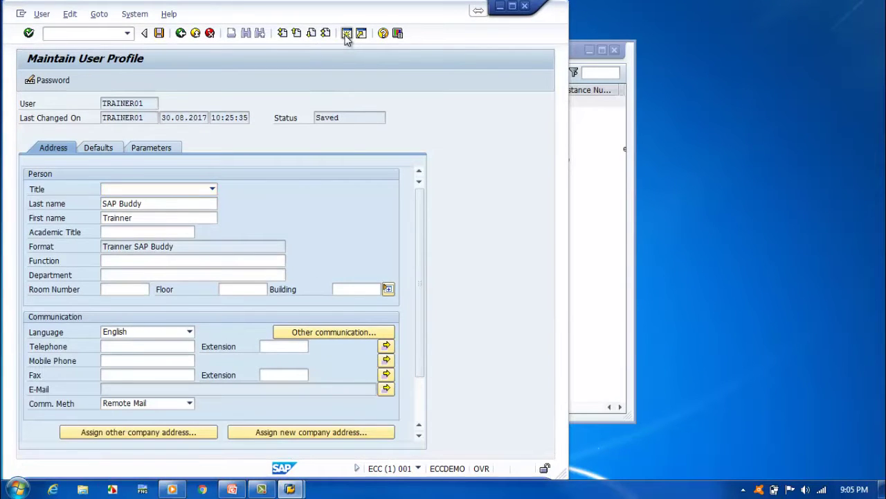
{"action": "left_click", "coordinate": [347, 33]}
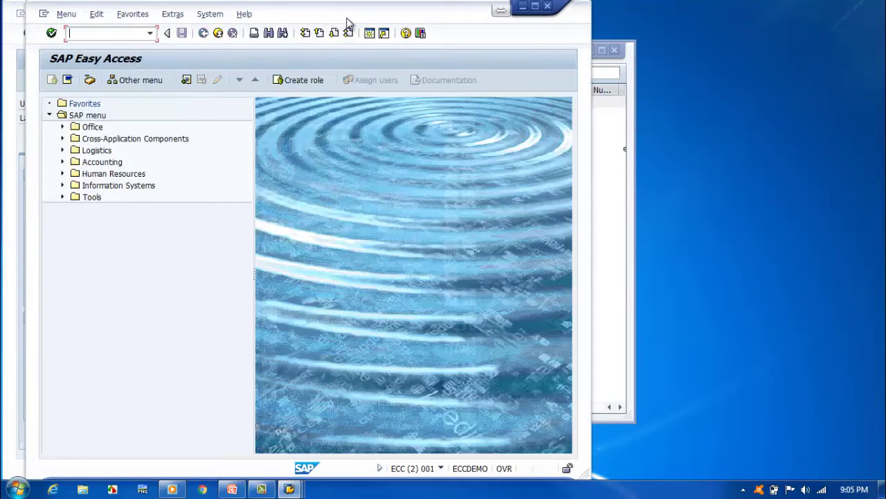
{"action": "left_click_drag", "start_coordinate": [349, 23], "coordinate": [648, 24]}
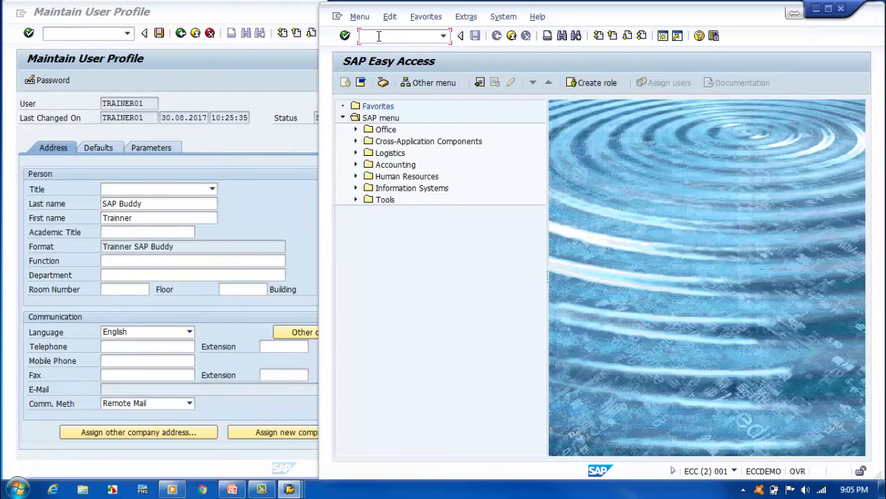
Step: Try to edit user TRAINER01 in transaction SU01 in the second session
{"action": "type", "text": "su01"}
{"action": "key", "text": "Return"}
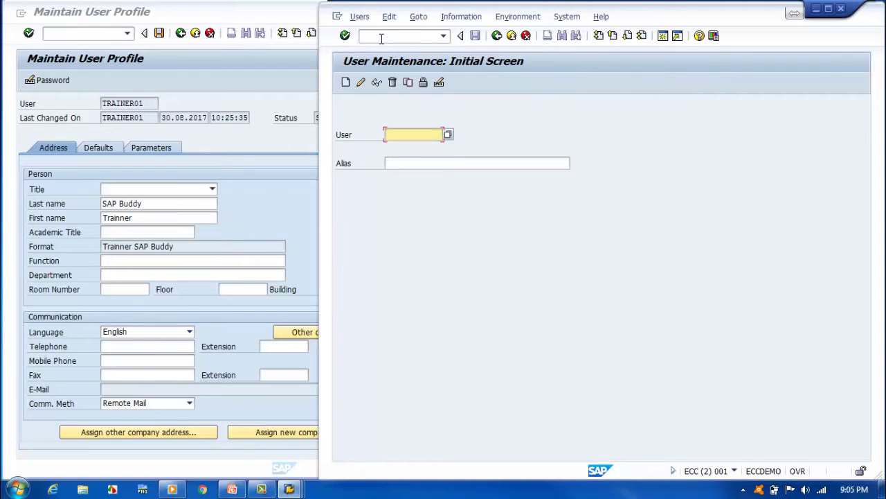
{"action": "type", "text": "trainer01"}
{"action": "left_click", "coordinate": [361, 81]}
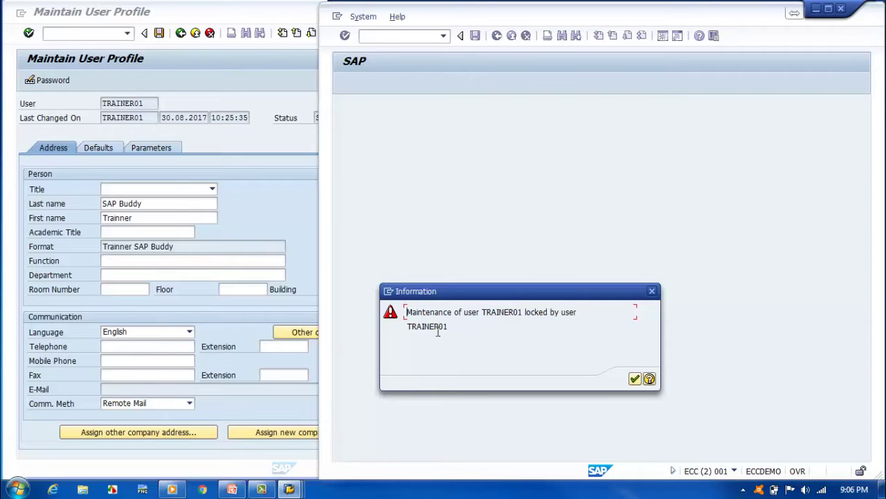
{"action": "left_click", "coordinate": [635, 378]}
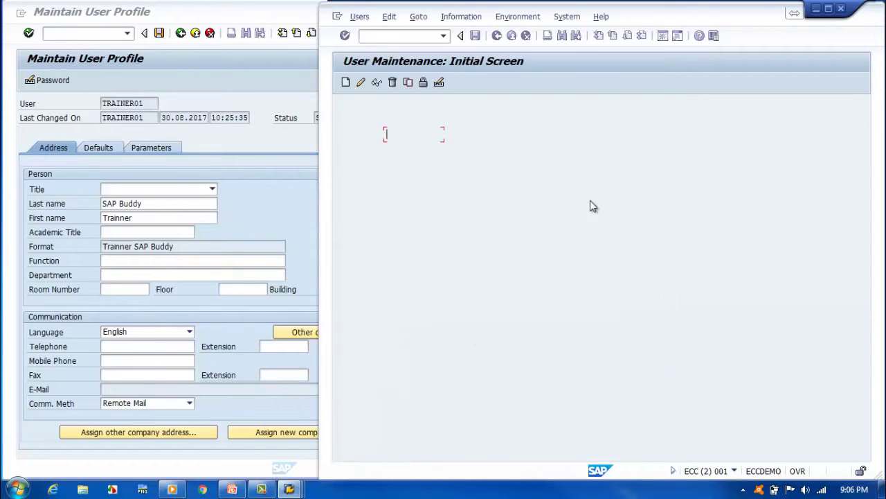
Step: Leave user maintenance and open SM12 - Lock Entries from the Monitor folder under Tools, Administration in the SAP menu tree
{"action": "left_click", "coordinate": [399, 37]}
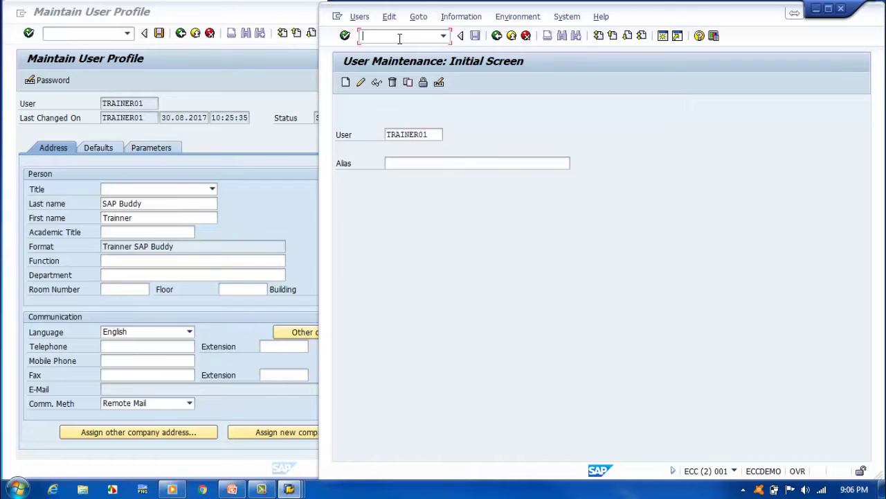
{"action": "left_click", "coordinate": [495, 36]}
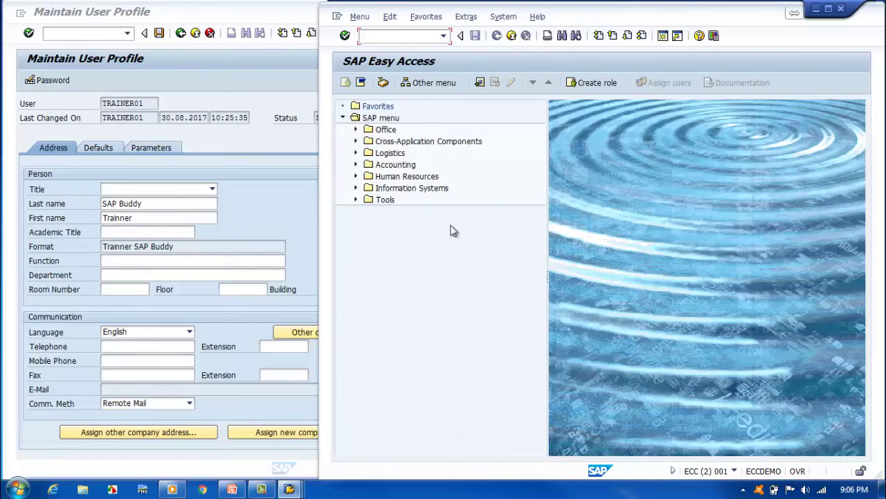
{"action": "left_click", "coordinate": [356, 200]}
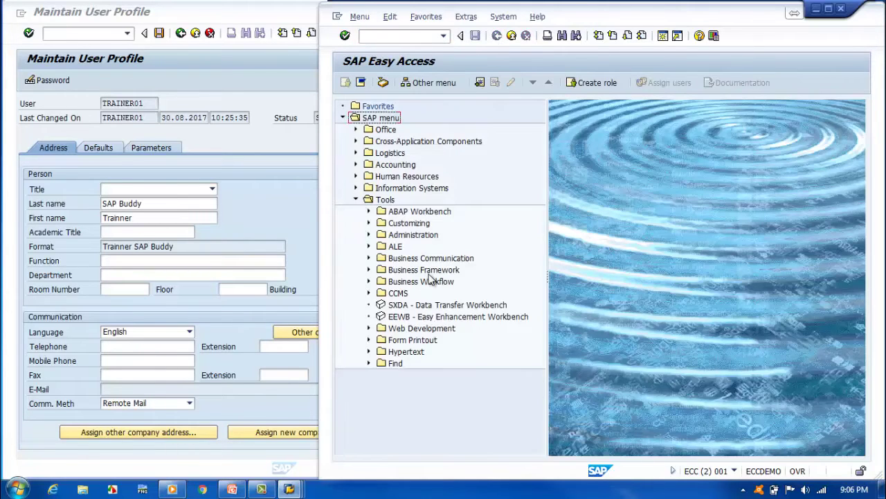
{"action": "left_click", "coordinate": [370, 236]}
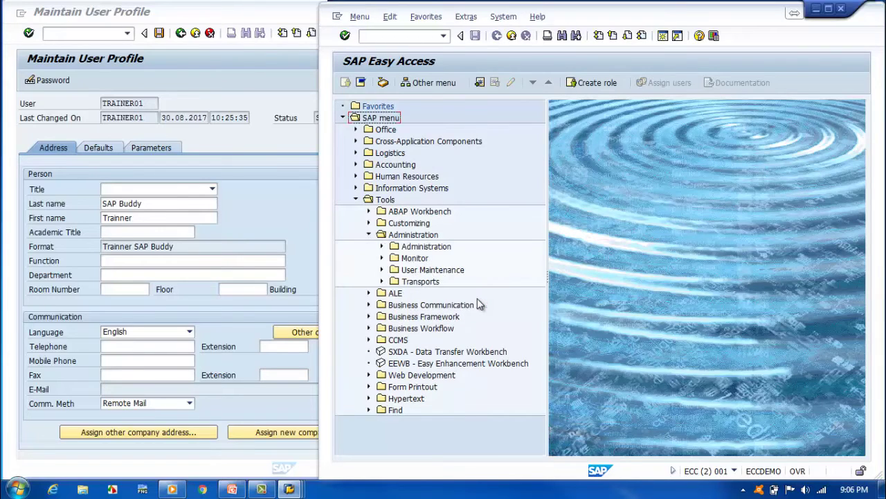
{"action": "left_click", "coordinate": [382, 257]}
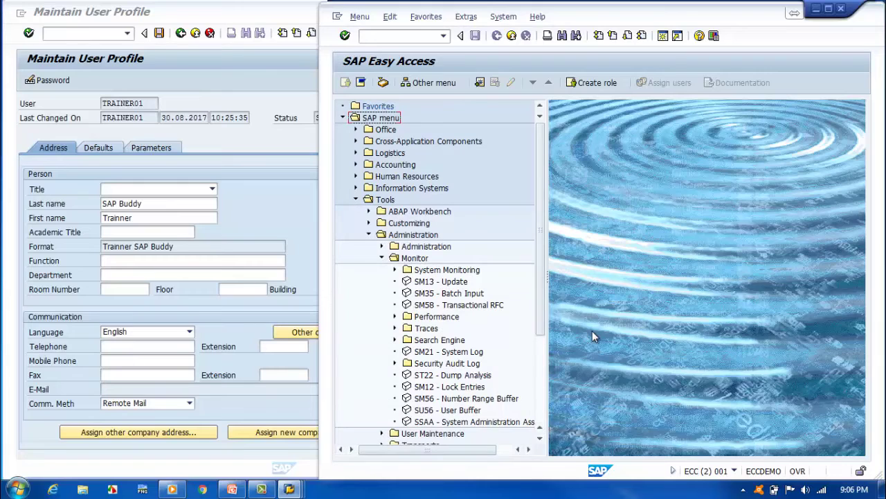
{"action": "double_click", "coordinate": [429, 388]}
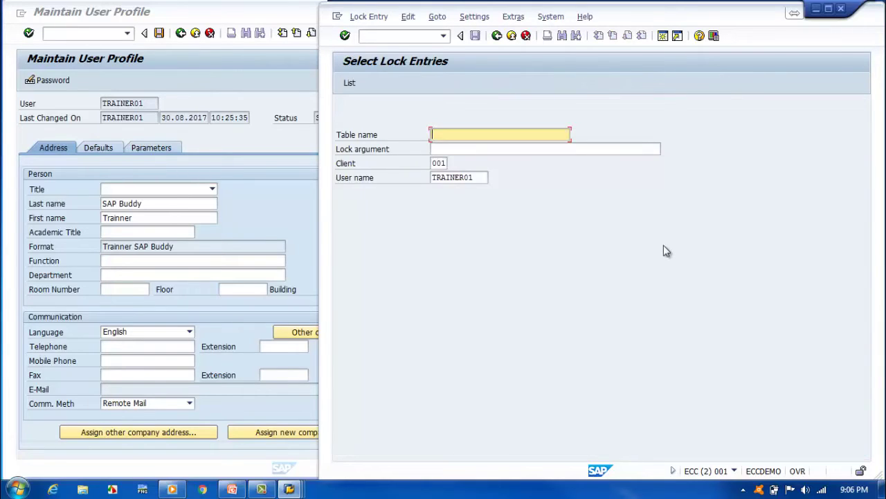
Step: List the lock entries in client 001 for all users by setting the user name to *
{"action": "left_click", "coordinate": [468, 150]}
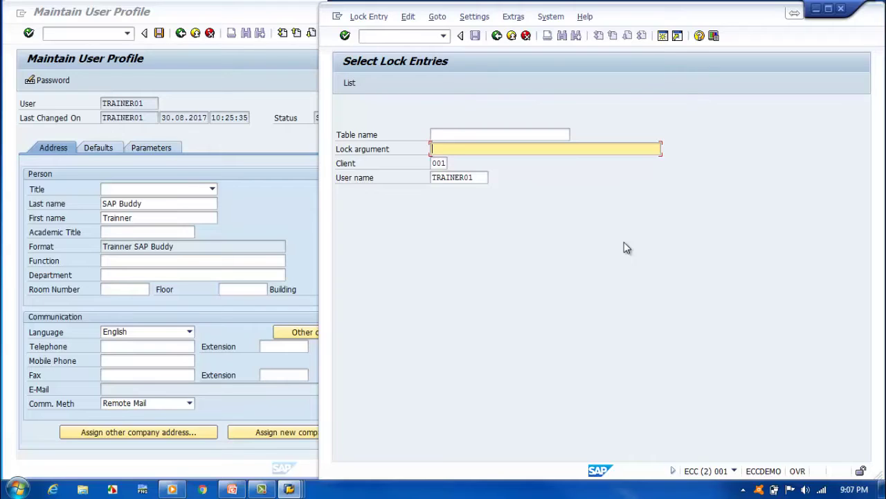
{"action": "left_click", "coordinate": [435, 163]}
{"action": "left_click", "coordinate": [474, 178]}
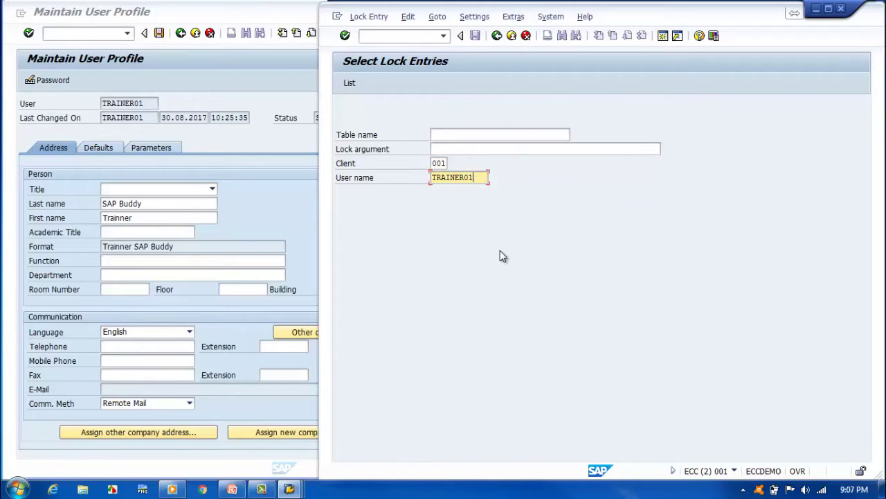
{"action": "double_click", "coordinate": [478, 178]}
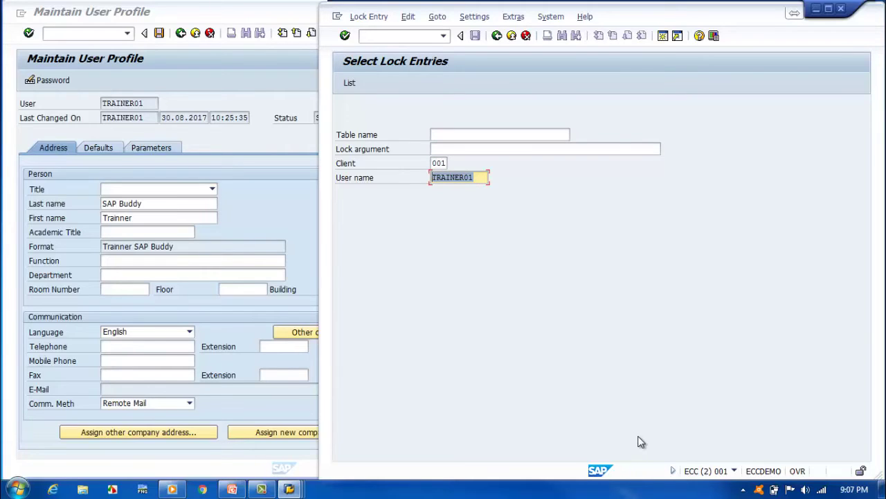
{"action": "type", "text": "*"}
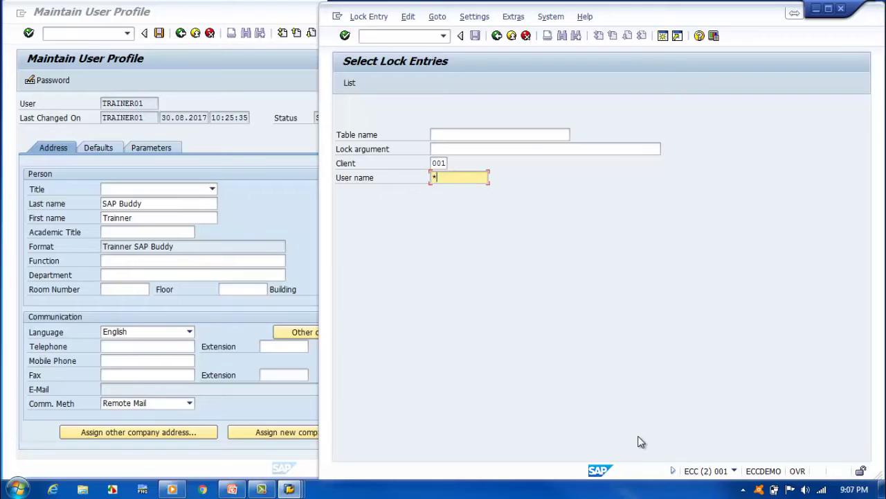
{"action": "left_click", "coordinate": [351, 84]}
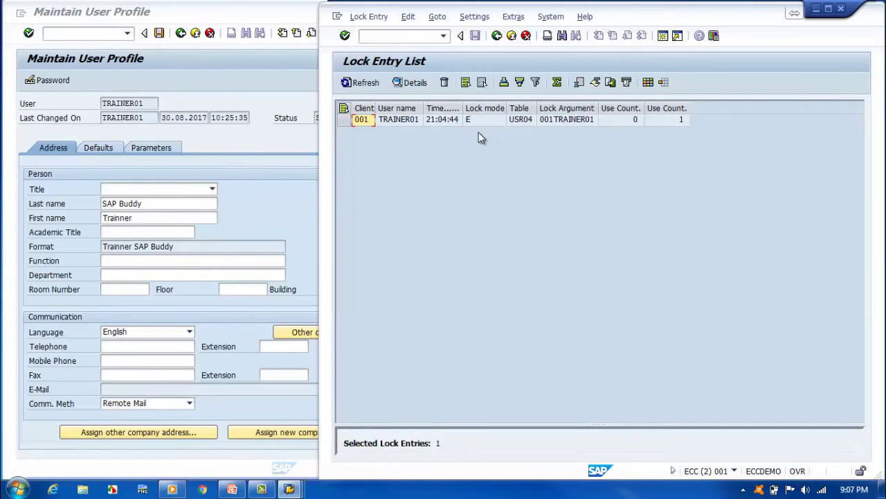
Step: Examine the lock entry's user, time and lock mode, and read the field help on the lock modes
{"action": "left_click", "coordinate": [405, 117]}
{"action": "left_click", "coordinate": [443, 121]}
{"action": "left_click", "coordinate": [477, 122]}
{"action": "key", "text": "F2"}
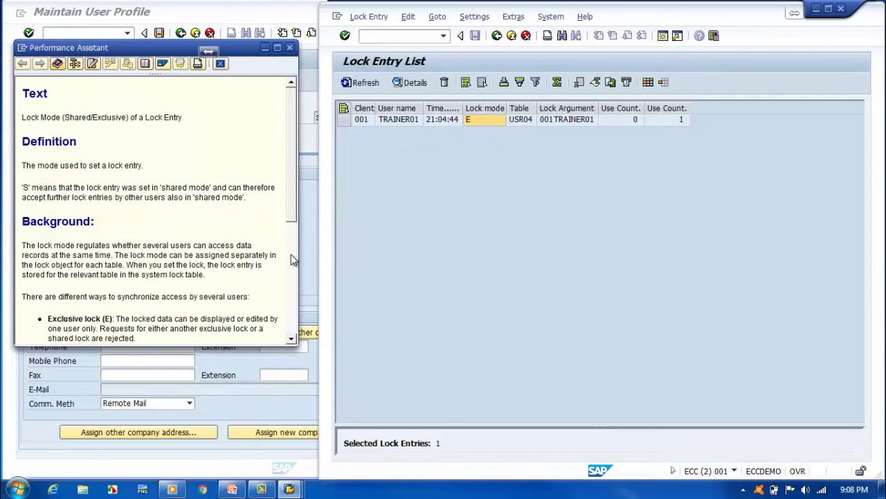
{"action": "left_click_drag", "start_coordinate": [292, 196], "coordinate": [292, 253]}
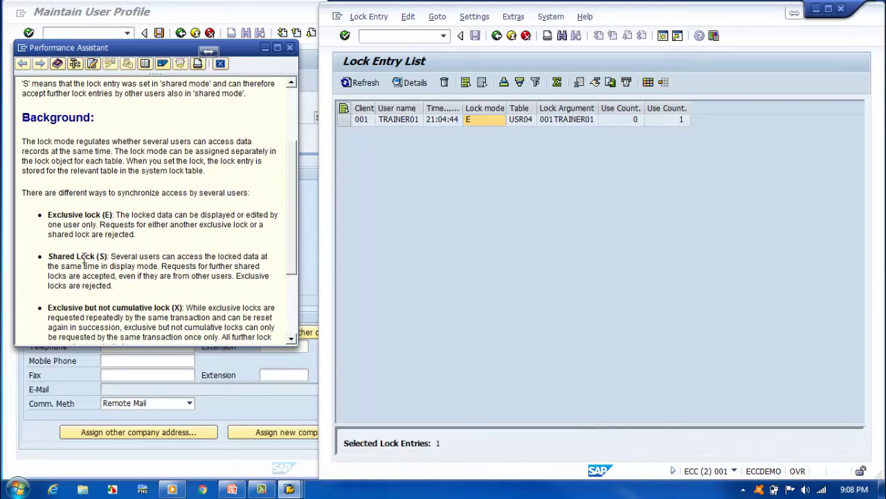
{"action": "left_click_drag", "start_coordinate": [288, 248], "coordinate": [281, 323]}
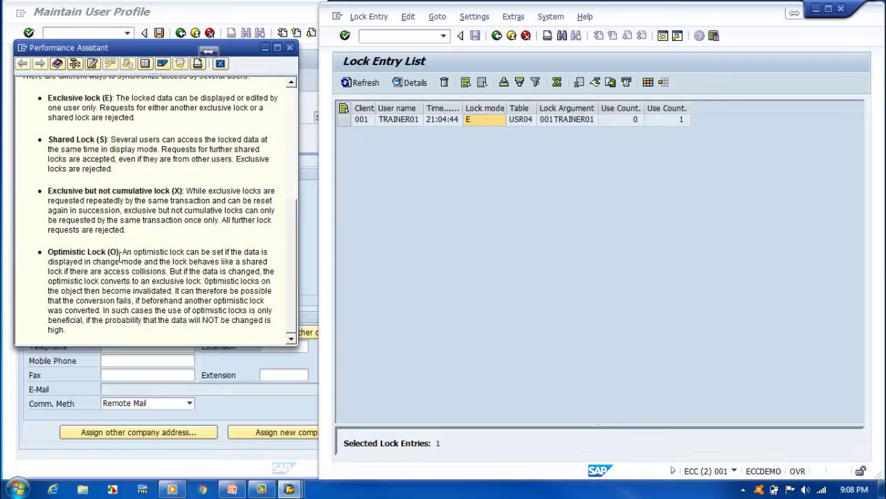
{"action": "left_click", "coordinate": [291, 48]}
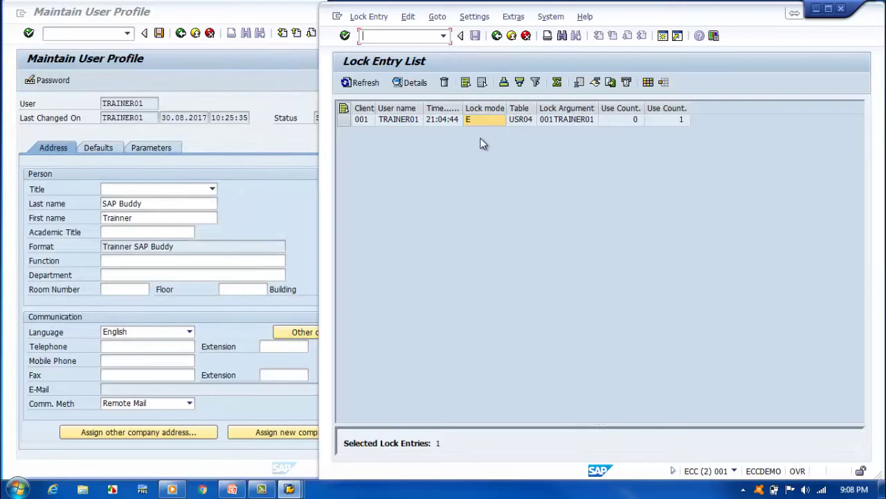
Step: Examine the locked table and the two use counts of the lock entry
{"action": "left_click", "coordinate": [520, 119]}
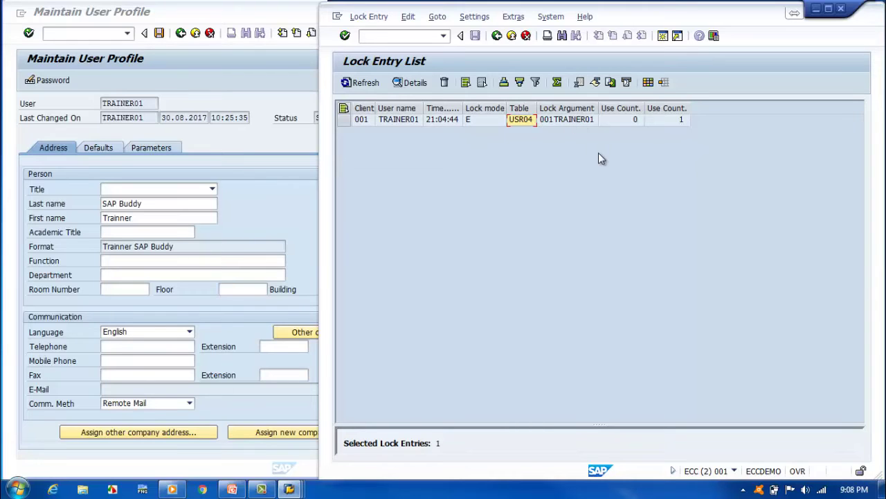
{"action": "left_click", "coordinate": [623, 122]}
{"action": "left_click", "coordinate": [664, 124]}
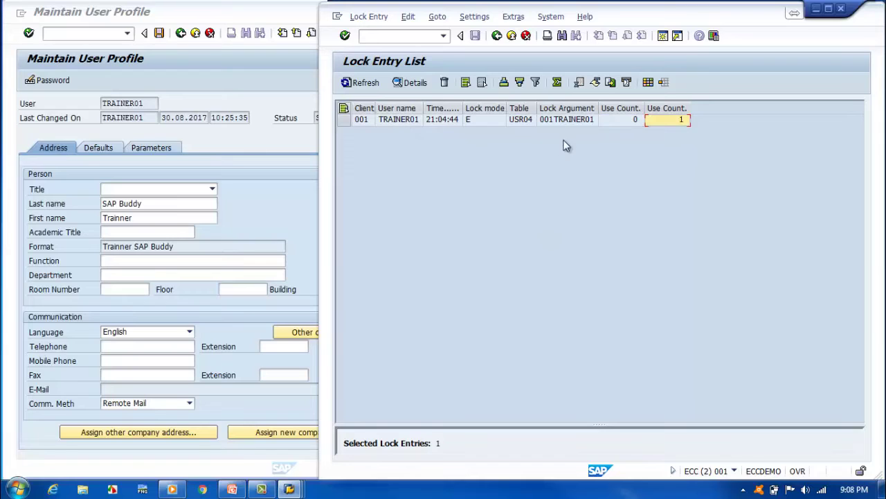
{"action": "left_click", "coordinate": [525, 122]}
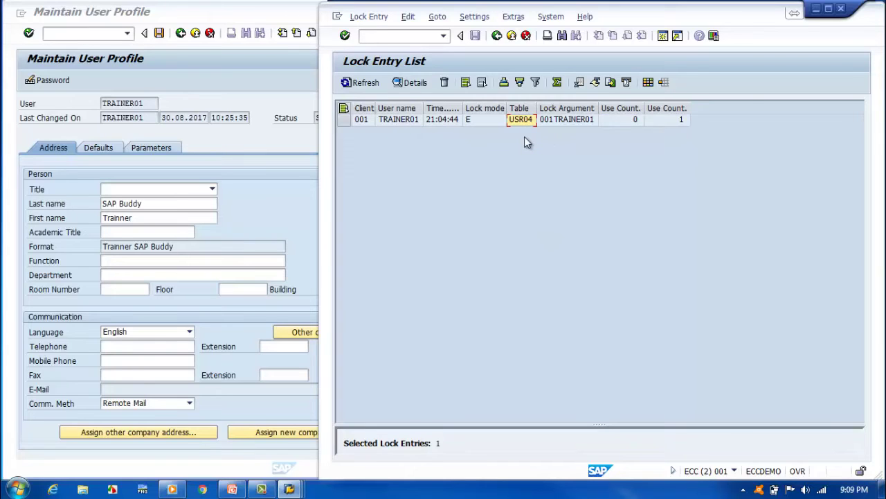
Step: Return to the lock selection and list only the lock entries for table USR04
{"action": "left_click", "coordinate": [497, 35]}
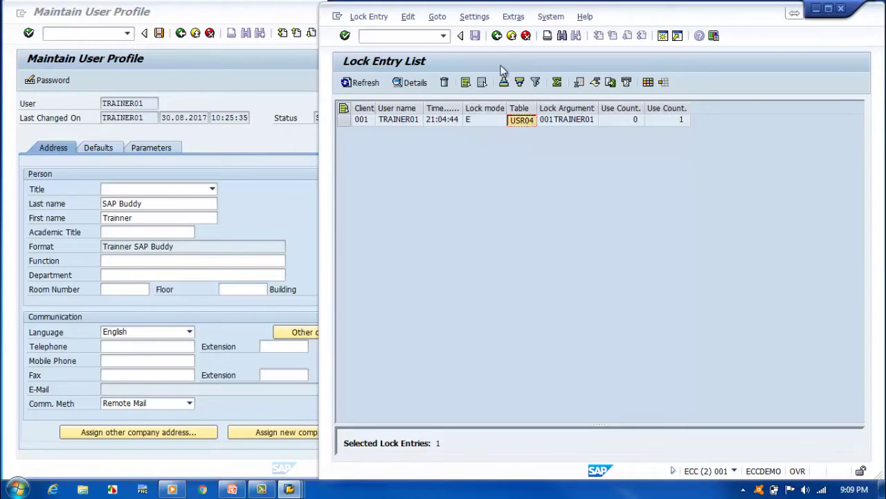
{"action": "left_click", "coordinate": [450, 134]}
{"action": "type", "text": "USR04"}
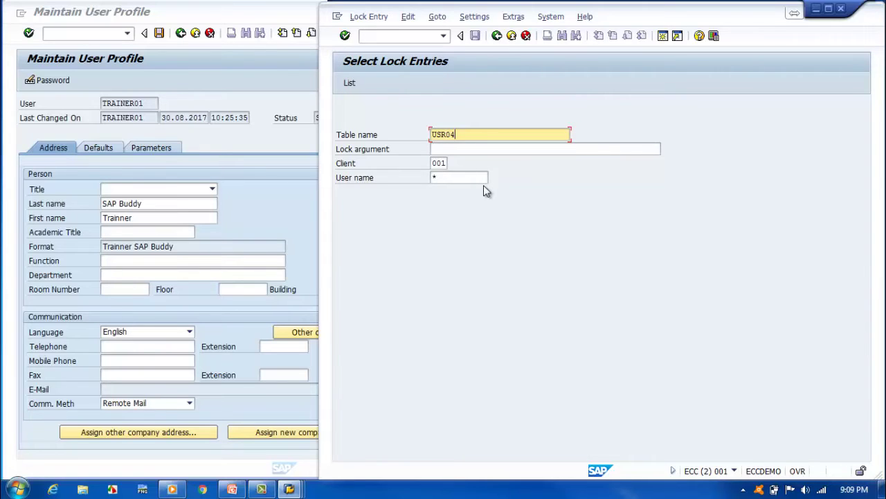
{"action": "left_click", "coordinate": [349, 83]}
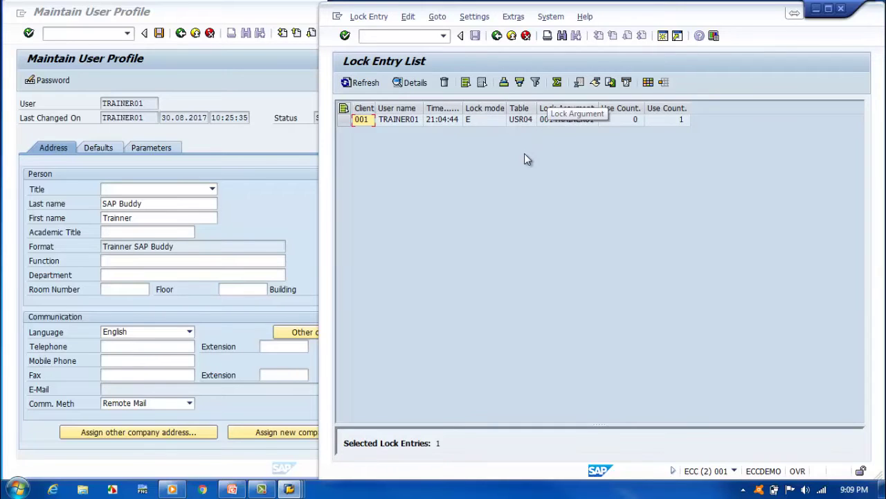
Step: Clear the table name from the lock selection and list the lock entries for all tables again
{"action": "left_click", "coordinate": [496, 35]}
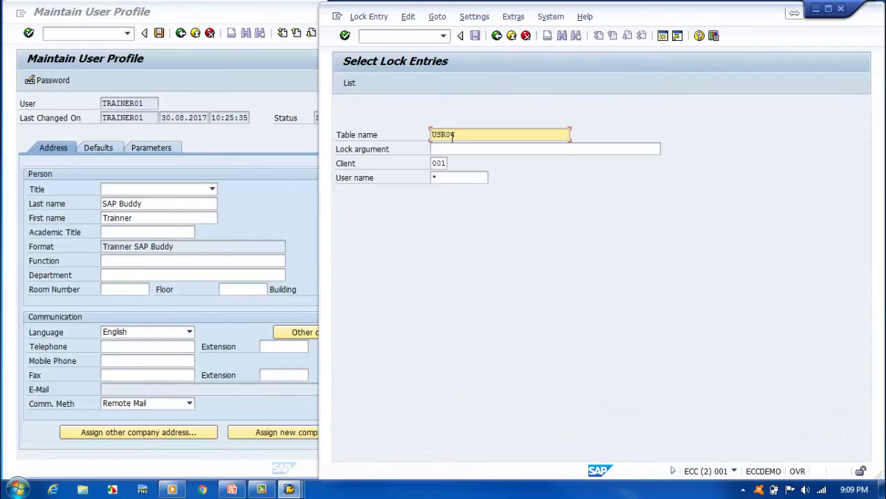
{"action": "key", "text": "shift+Home"}
{"action": "key", "text": "BackSpace"}
{"action": "left_click", "coordinate": [354, 88]}
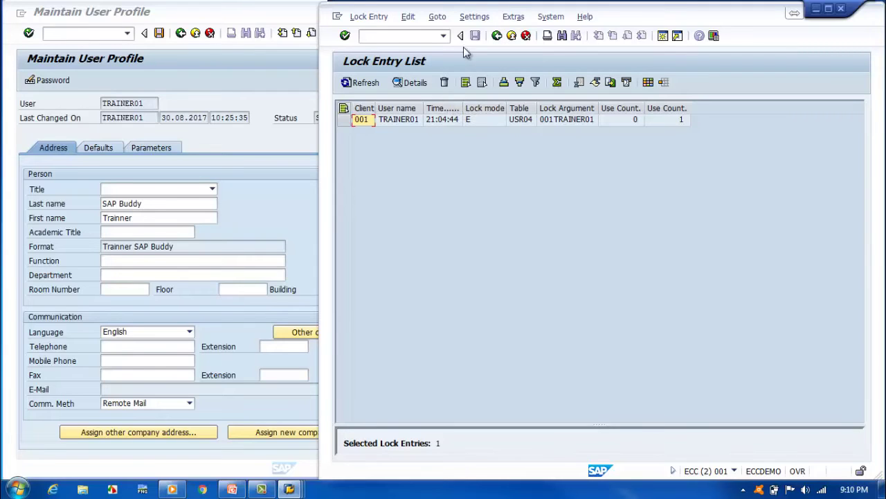
Step: Leave the lock entries and open the list of logged-on users with transaction /nsm04 in the same session
{"action": "left_click", "coordinate": [496, 37]}
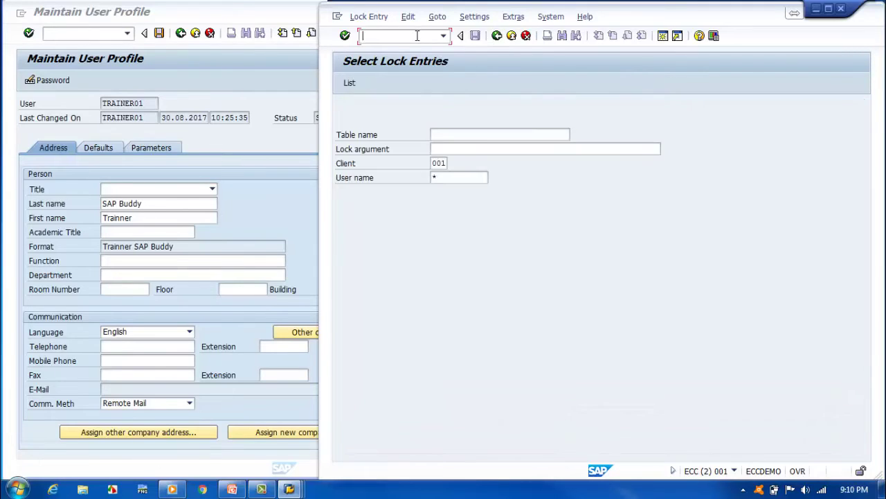
{"action": "type", "text": "/nsm04"}
{"action": "key", "text": "Return"}
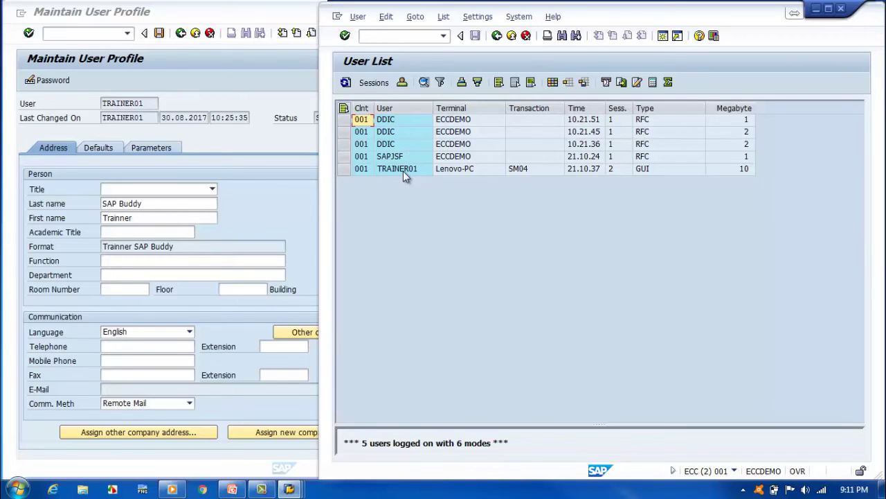
Step: Leave the user list and list the lock entries for all tables again with transaction sm12
{"action": "left_click", "coordinate": [496, 37]}
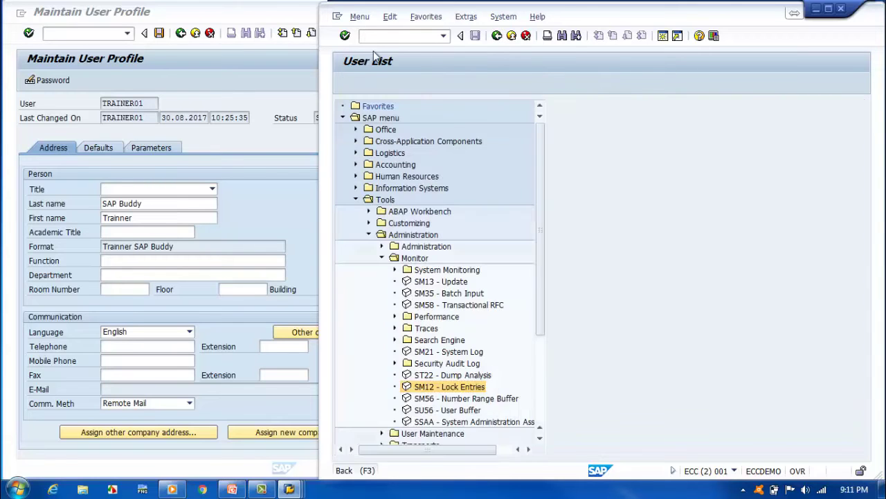
{"action": "type", "text": "sm12"}
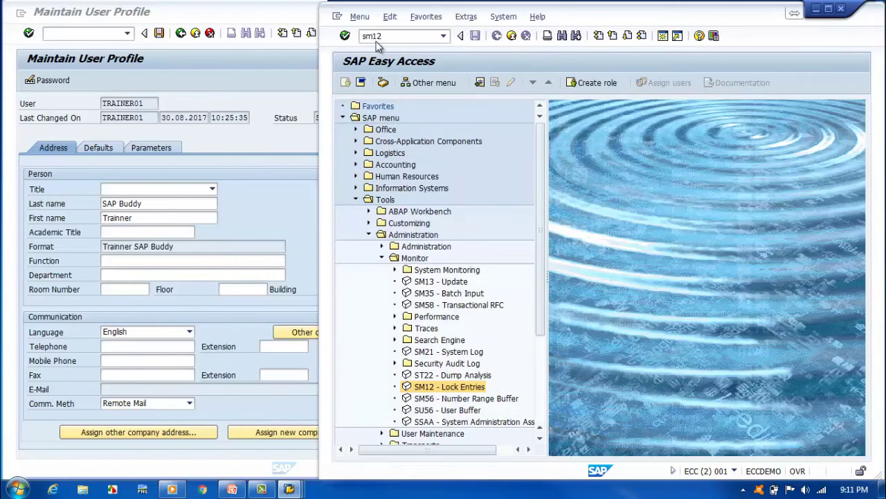
{"action": "key", "text": "Return"}
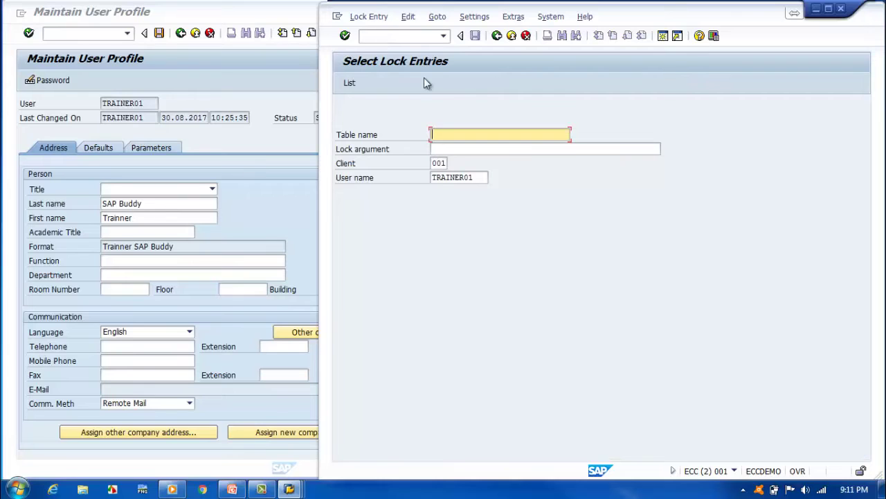
{"action": "left_click", "coordinate": [352, 83]}
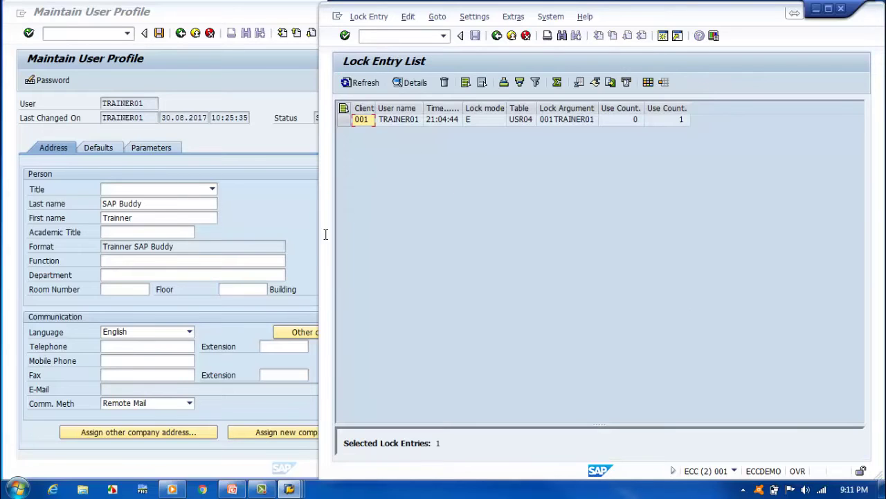
Step: Exit the user profile maintenance in the other session to release its lock, and refresh the lock entry list
{"action": "left_click", "coordinate": [279, 214]}
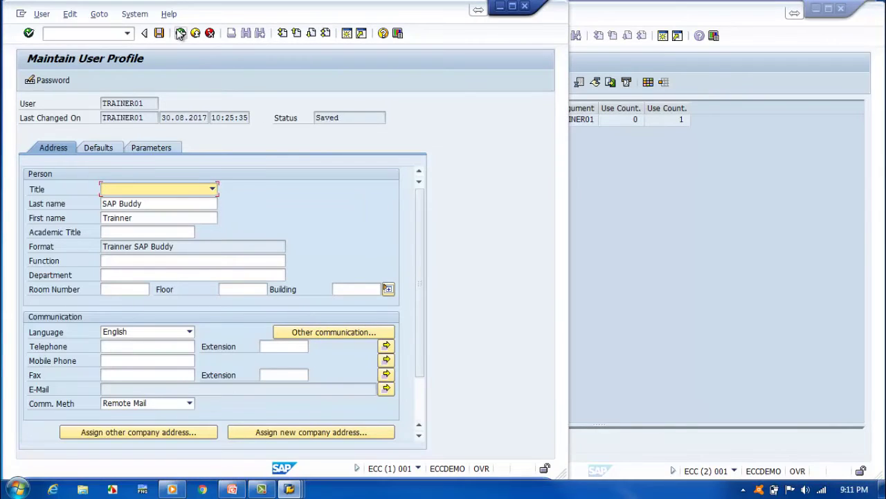
{"action": "left_click", "coordinate": [180, 34]}
{"action": "left_click", "coordinate": [698, 285]}
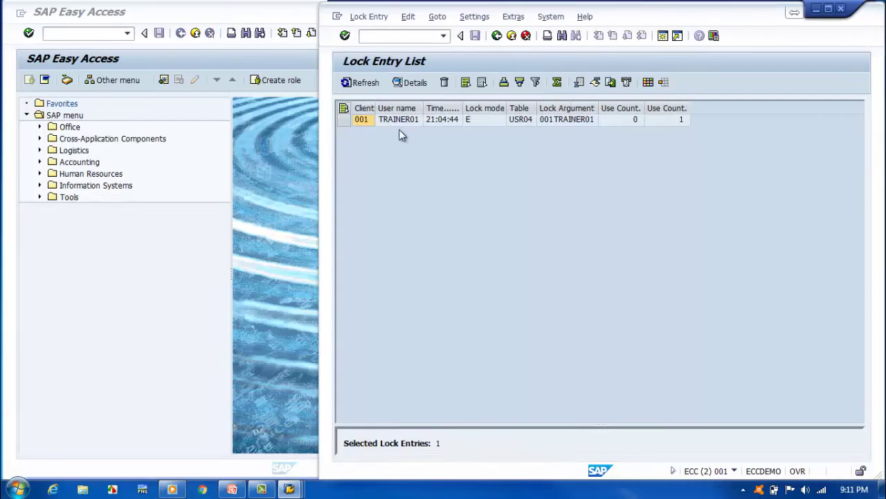
{"action": "left_click", "coordinate": [365, 83]}
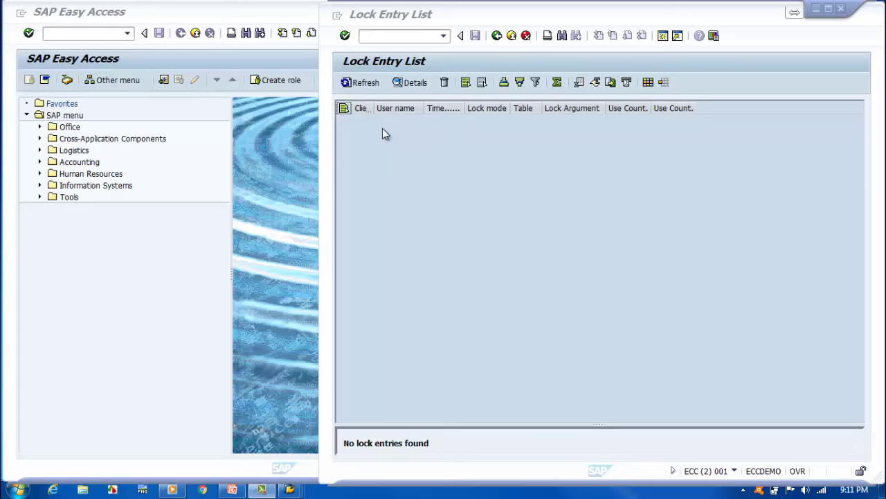
{"action": "left_click", "coordinate": [519, 182]}
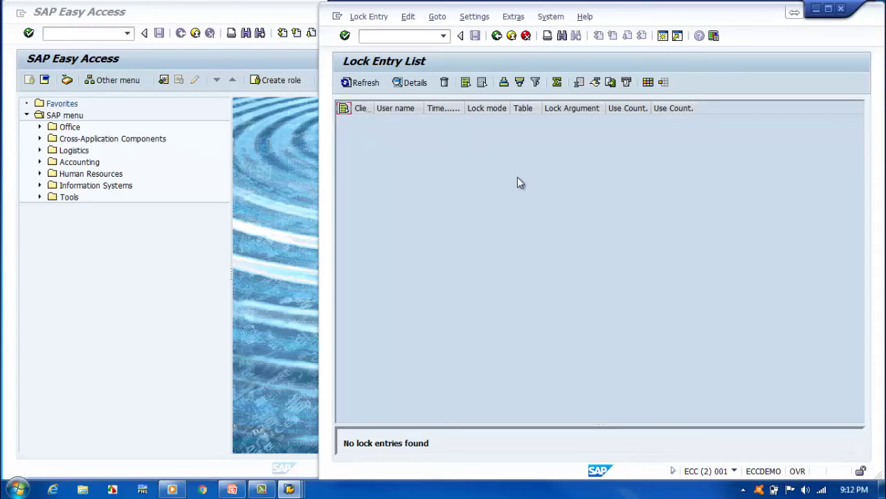
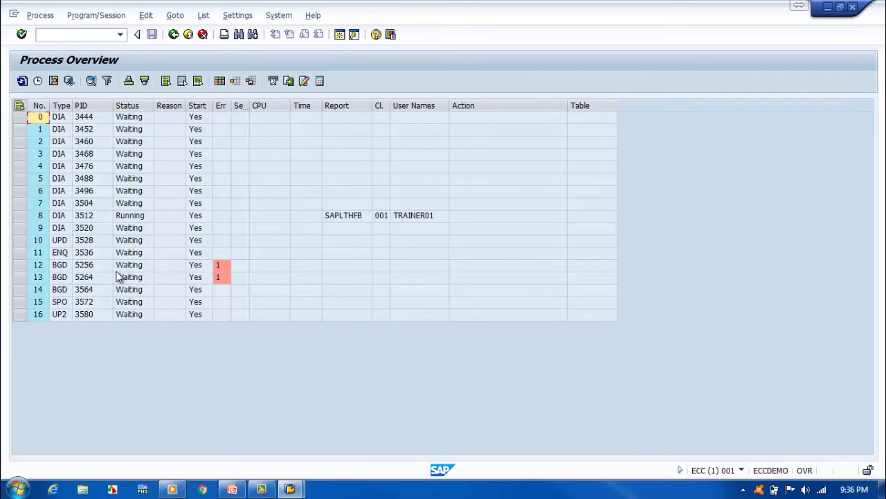
Step: Leave the process overview and open SM13 - Update from the SAP menu path Tools, Administration, Monitor
{"action": "left_click", "coordinate": [173, 34]}
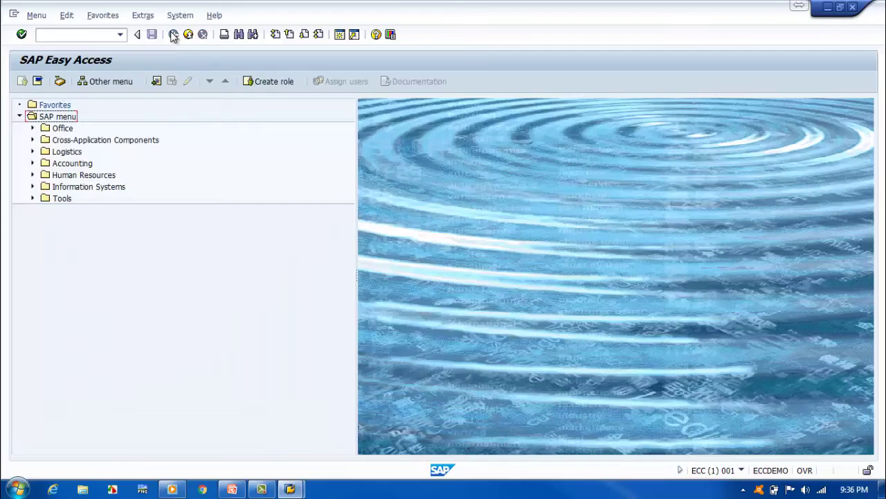
{"action": "left_click", "coordinate": [89, 36]}
{"action": "left_click", "coordinate": [33, 199]}
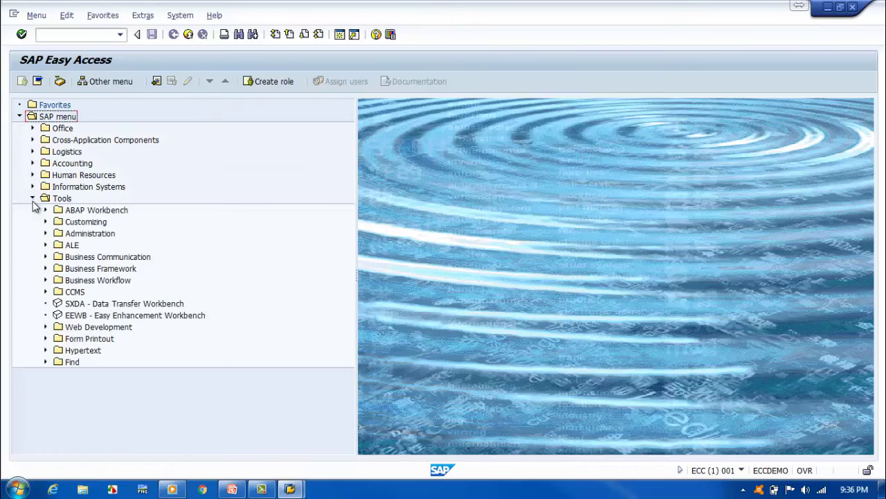
{"action": "left_click", "coordinate": [45, 235]}
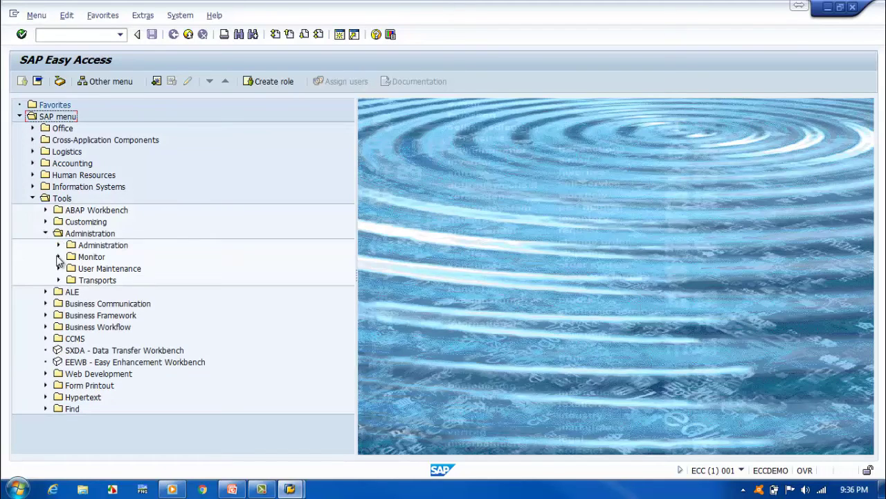
{"action": "left_click", "coordinate": [58, 257]}
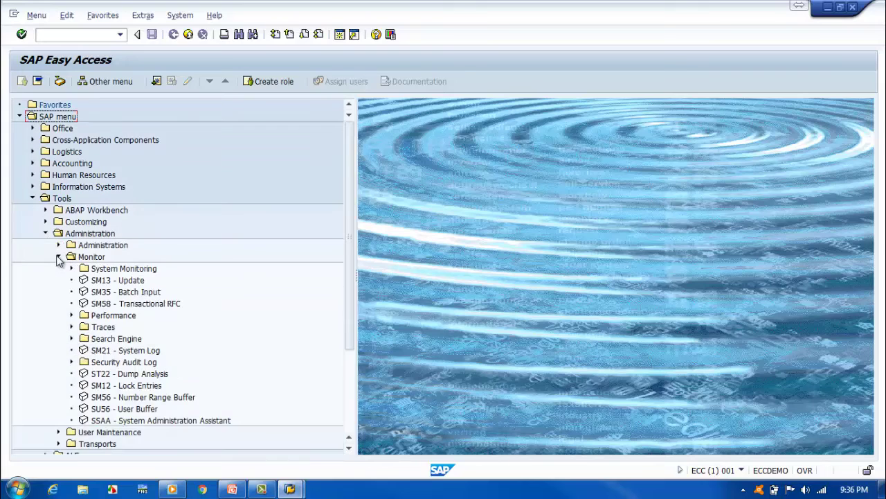
{"action": "double_click", "coordinate": [114, 279]}
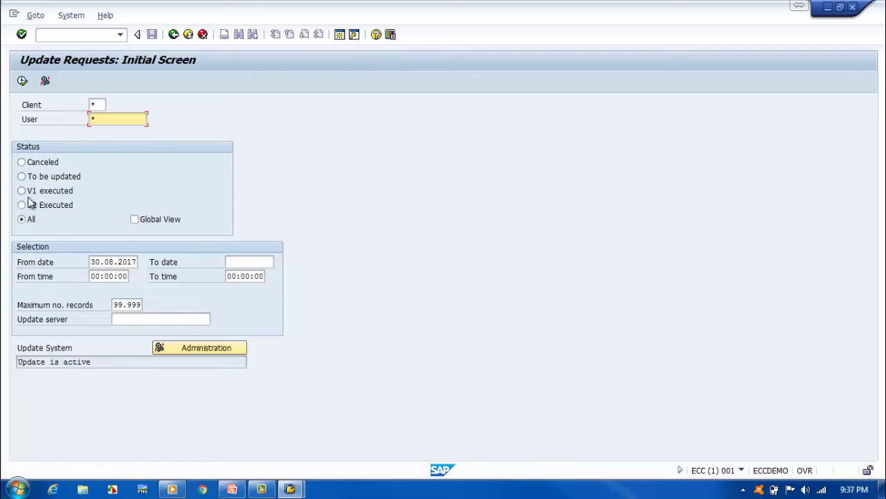
Step: List the update requests of all statuses for all clients and users, and return to the SAP Easy Access menu
{"action": "left_click", "coordinate": [22, 81]}
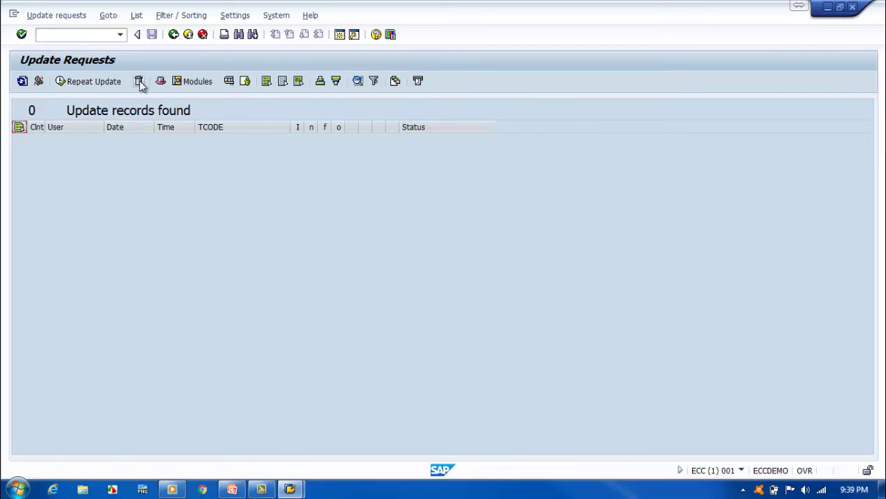
{"action": "left_click_drag", "start_coordinate": [135, 127], "coordinate": [138, 141]}
{"action": "left_click", "coordinate": [175, 35]}
{"action": "left_click", "coordinate": [174, 35]}
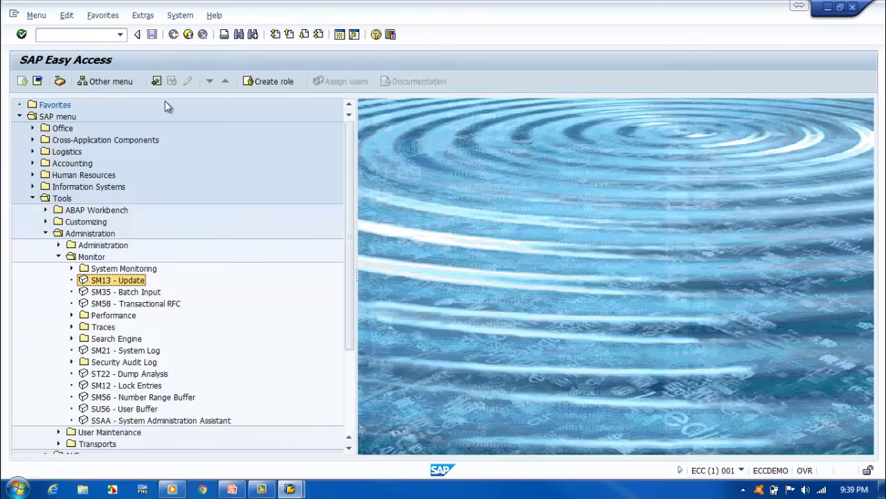
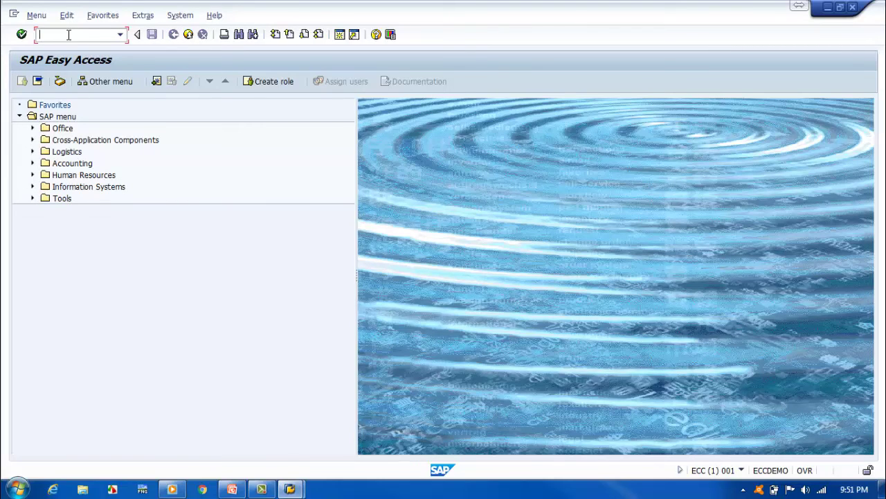
Step: Run program RSPARAM through transaction sa38 without the unsubstituted display option to list the profile parameters
{"action": "type", "text": "sa38"}
{"action": "key", "text": "Return"}
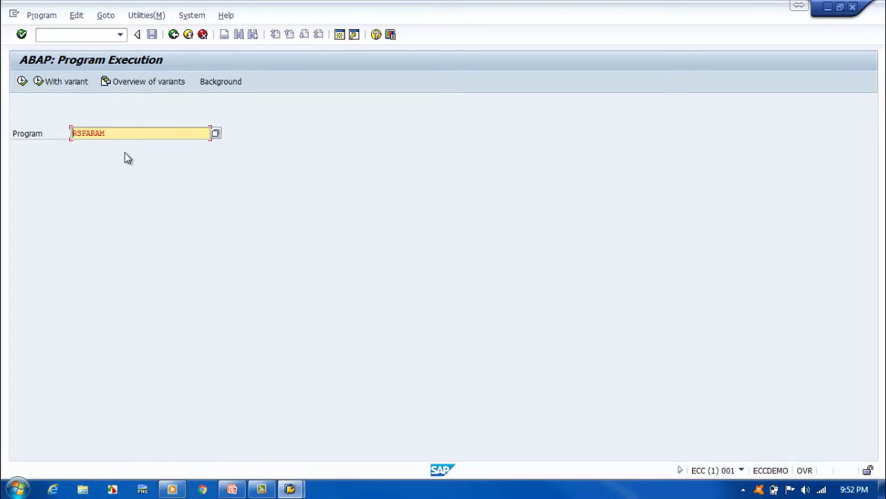
{"action": "left_click", "coordinate": [23, 82]}
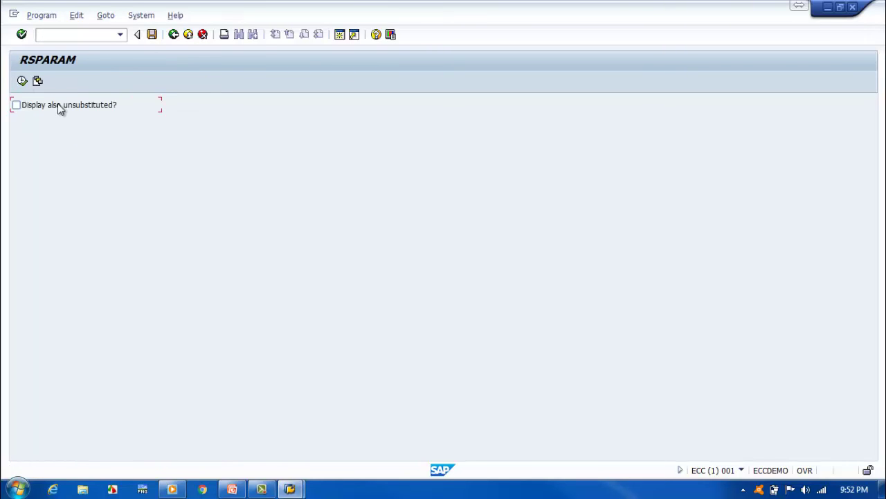
{"action": "left_click", "coordinate": [23, 81]}
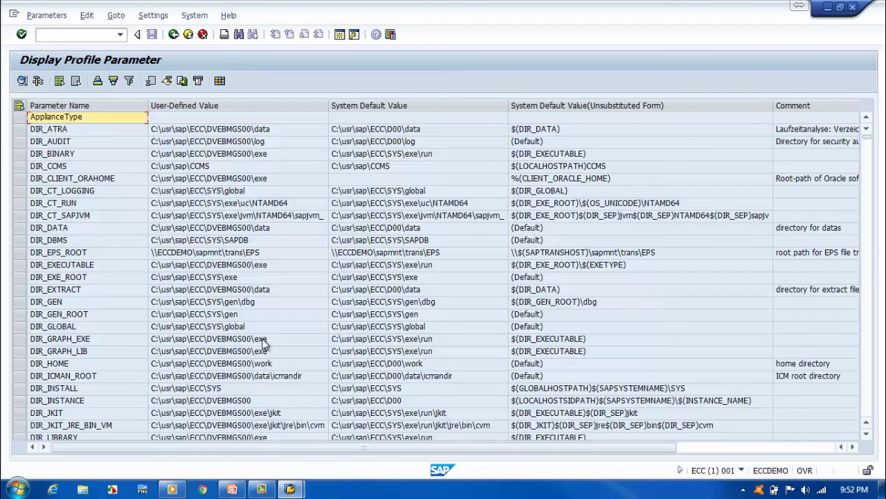
Step: Print all pages of the profile parameter list to output device LP01 with one copy, accepting the formatting notice
{"action": "left_click", "coordinate": [223, 36]}
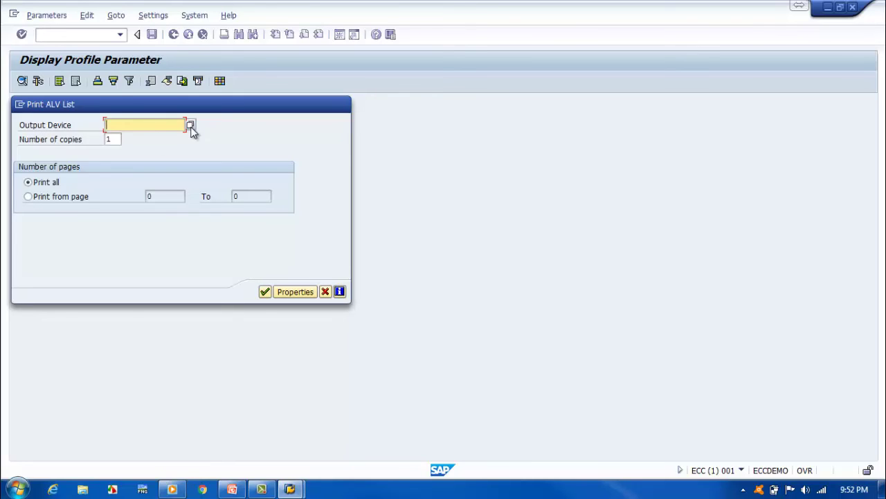
{"action": "left_click", "coordinate": [191, 126]}
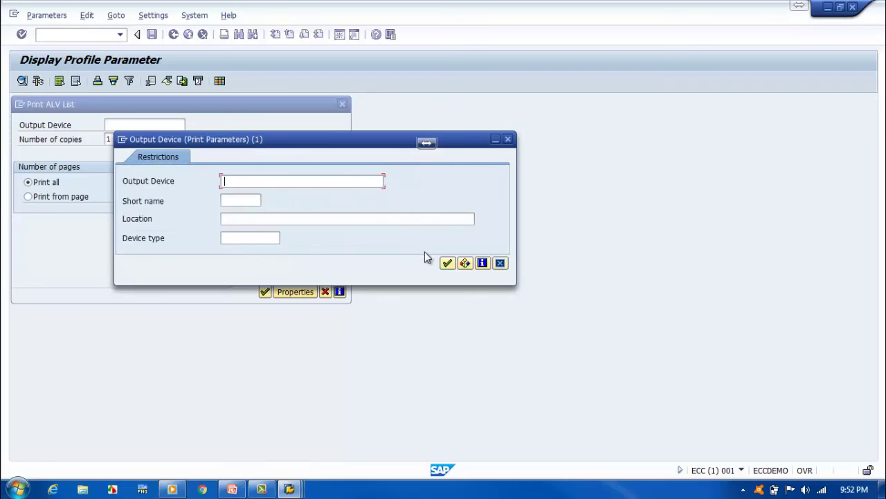
{"action": "left_click", "coordinate": [447, 263]}
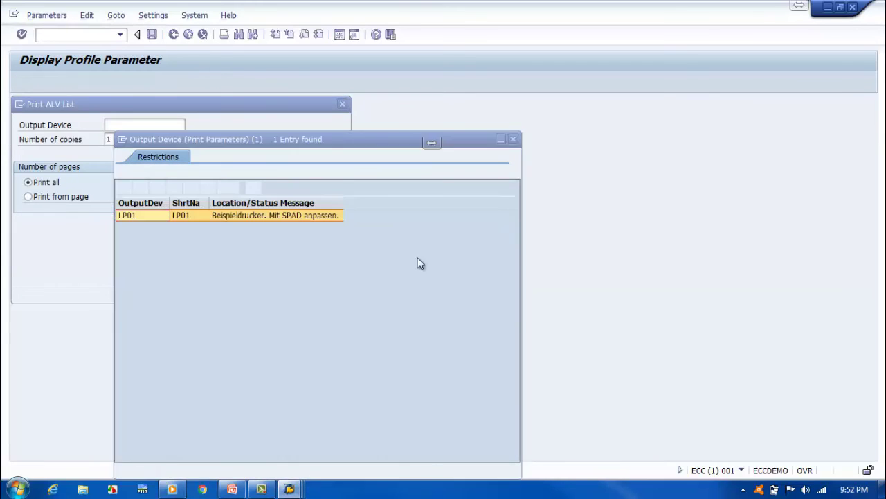
{"action": "double_click", "coordinate": [124, 216]}
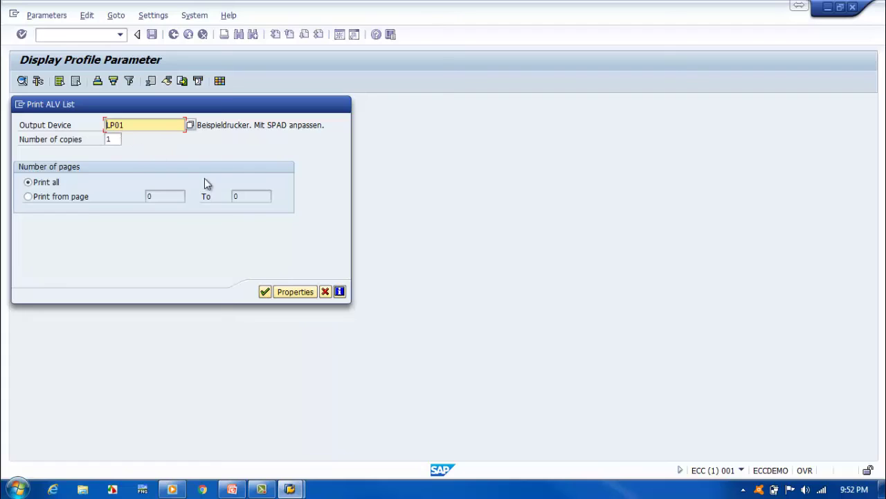
{"action": "left_click", "coordinate": [265, 291]}
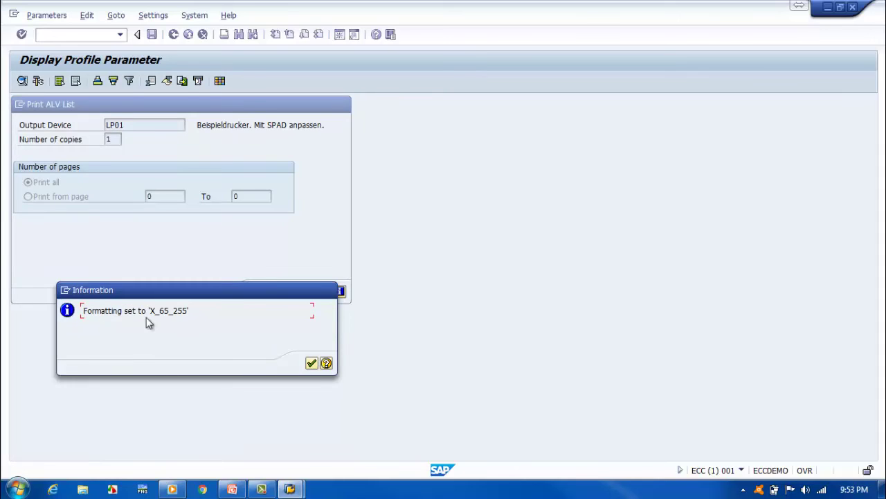
{"action": "left_click", "coordinate": [311, 364]}
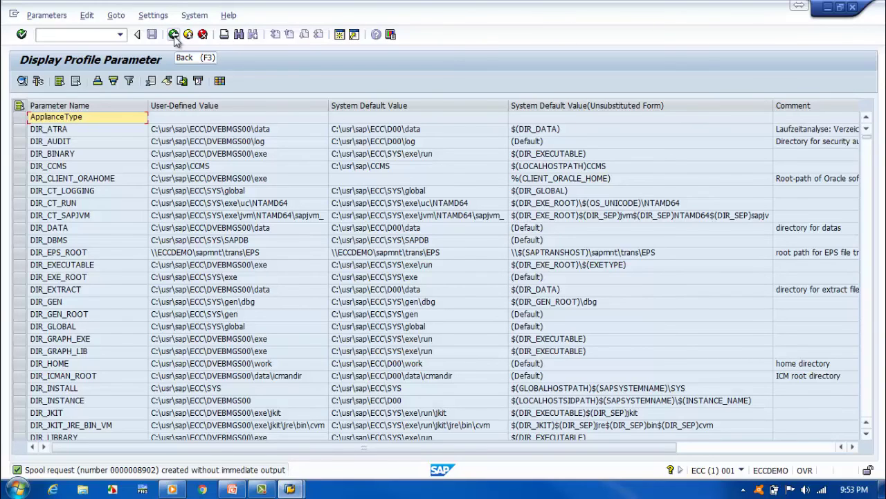
Step: Open the list of spool requests by transaction code and display the contents of the profile parameter list's spool request
{"action": "left_click", "coordinate": [52, 36]}
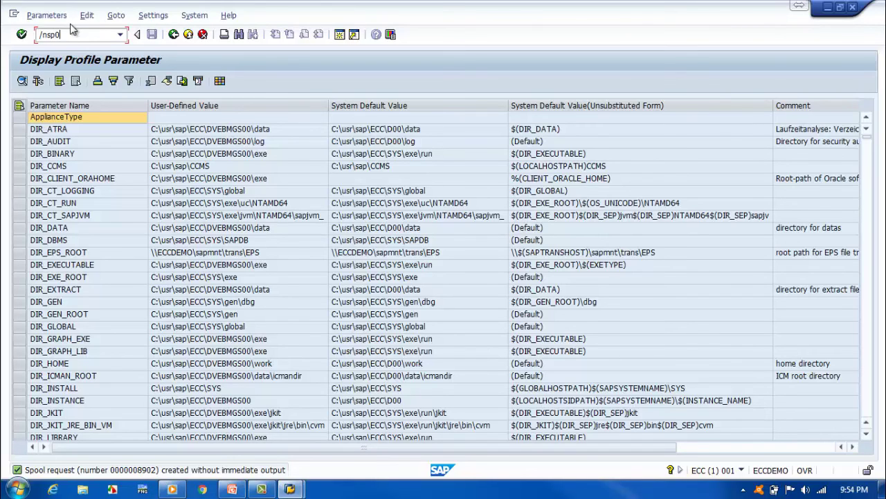
{"action": "key", "text": "Return"}
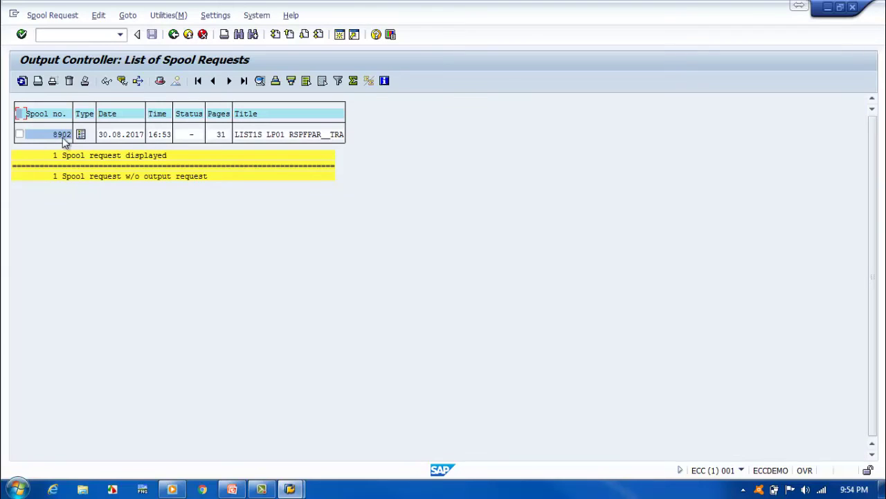
{"action": "left_click", "coordinate": [19, 136]}
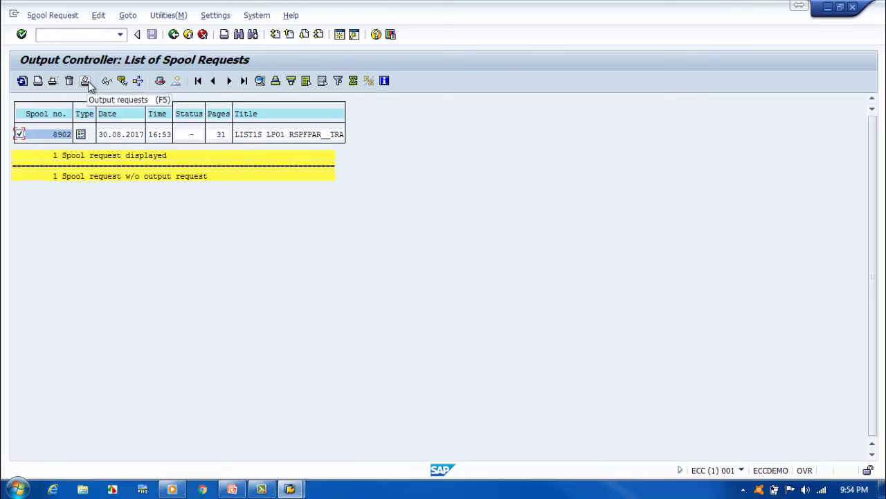
{"action": "left_click", "coordinate": [81, 135]}
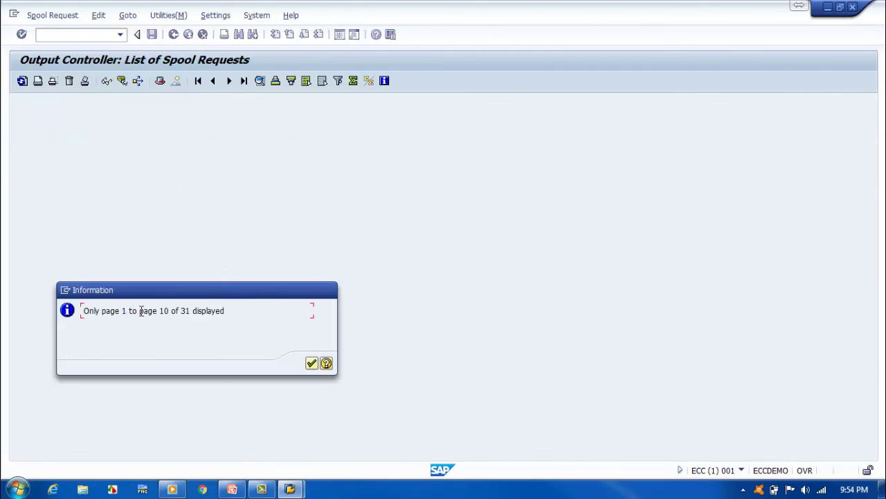
{"action": "left_click", "coordinate": [310, 365]}
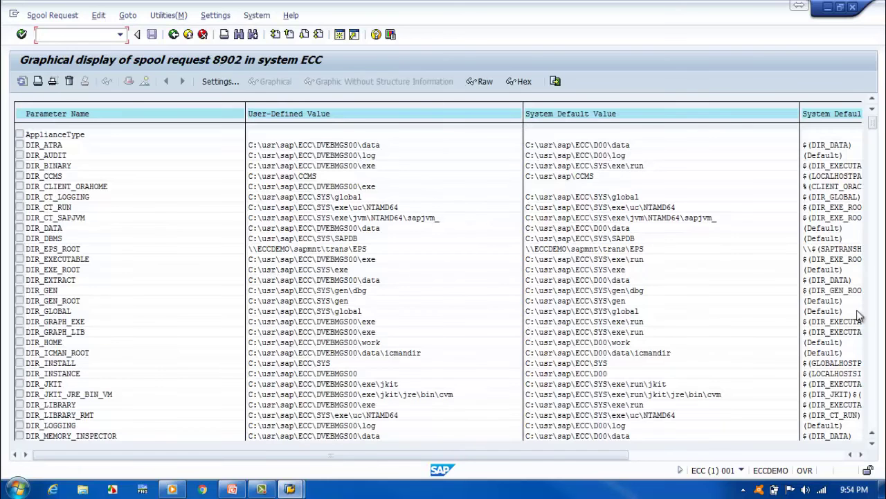
Step: Look through the parameters in the displayed spool request and return to the SAP Easy Access menu
{"action": "left_click", "coordinate": [873, 327]}
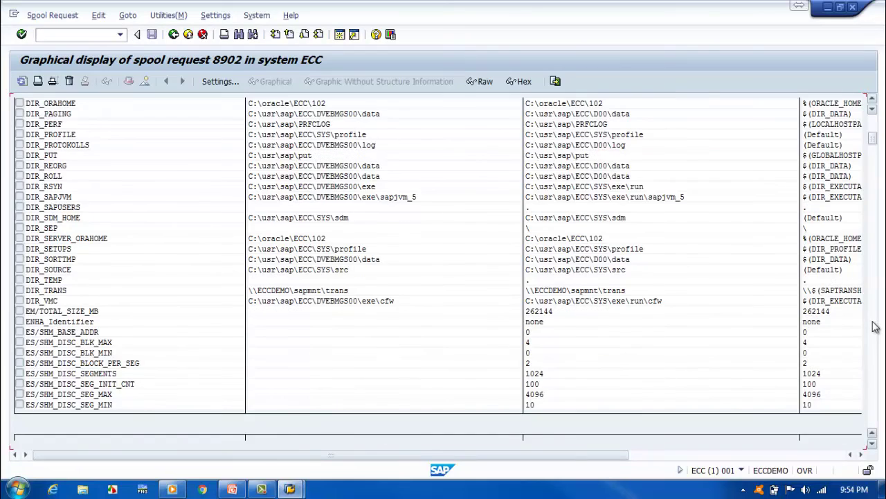
{"action": "left_click", "coordinate": [873, 327]}
{"action": "left_click", "coordinate": [874, 327]}
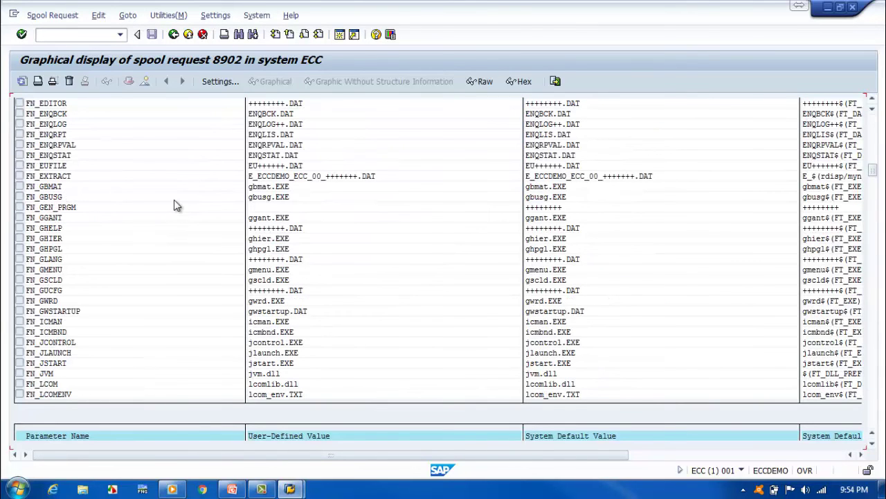
{"action": "left_click", "coordinate": [184, 35]}
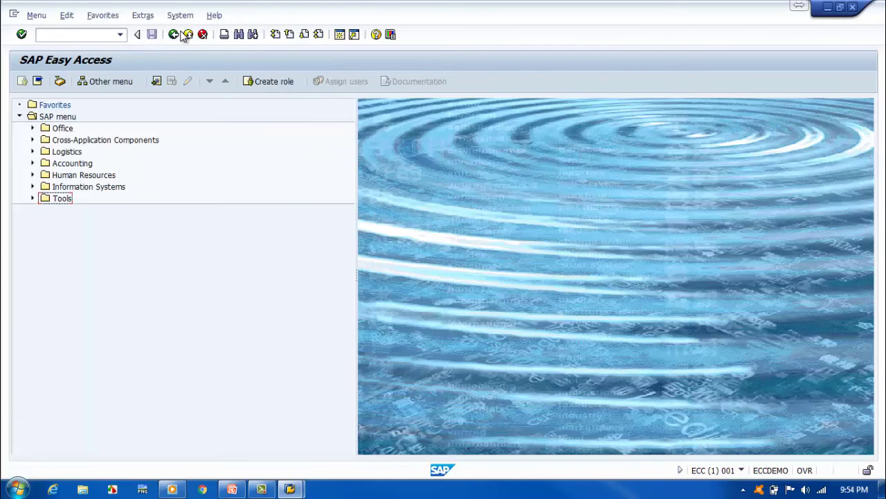
Step: List the current user's spool requests for the day through transaction sp01 and return to the SAP Easy Access menu
{"action": "left_click", "coordinate": [55, 34]}
{"action": "type", "text": "sp01"}
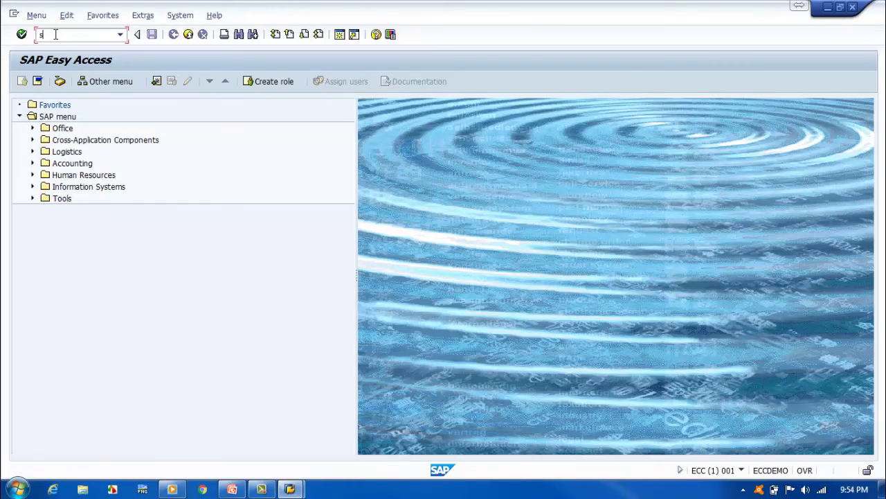
{"action": "key", "text": "Return"}
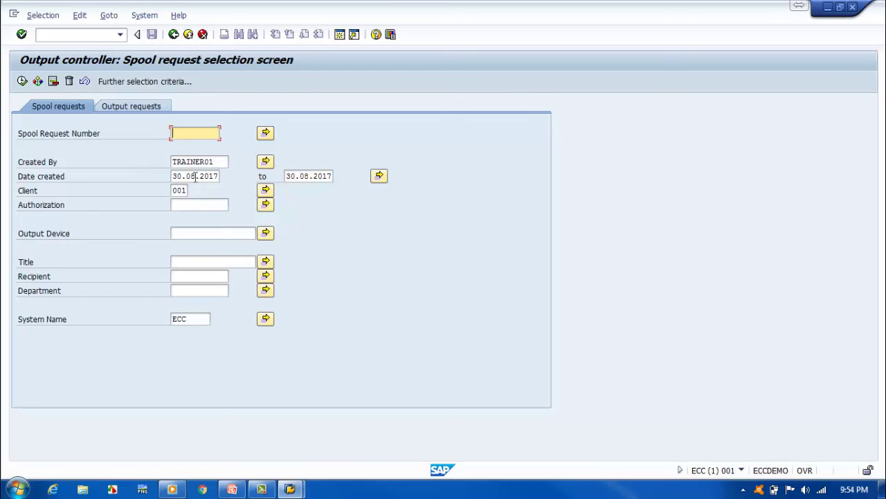
{"action": "left_click", "coordinate": [22, 81]}
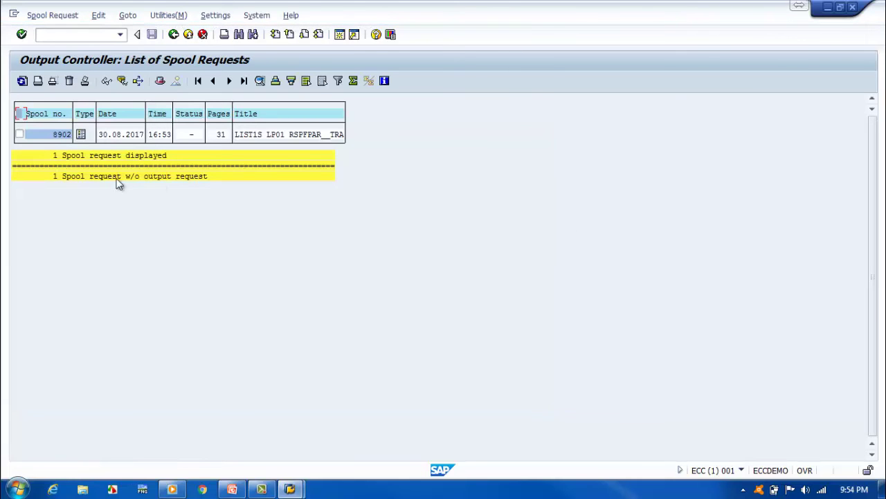
{"action": "left_click", "coordinate": [174, 35]}
{"action": "left_click", "coordinate": [173, 35]}
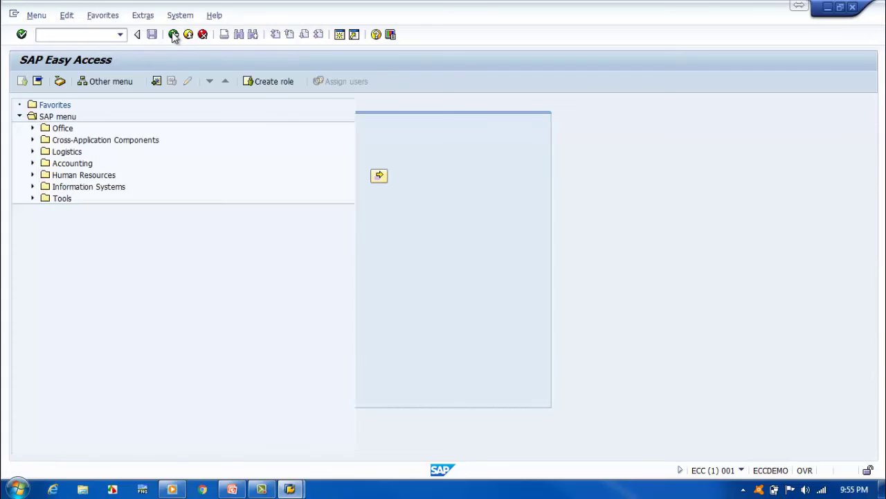
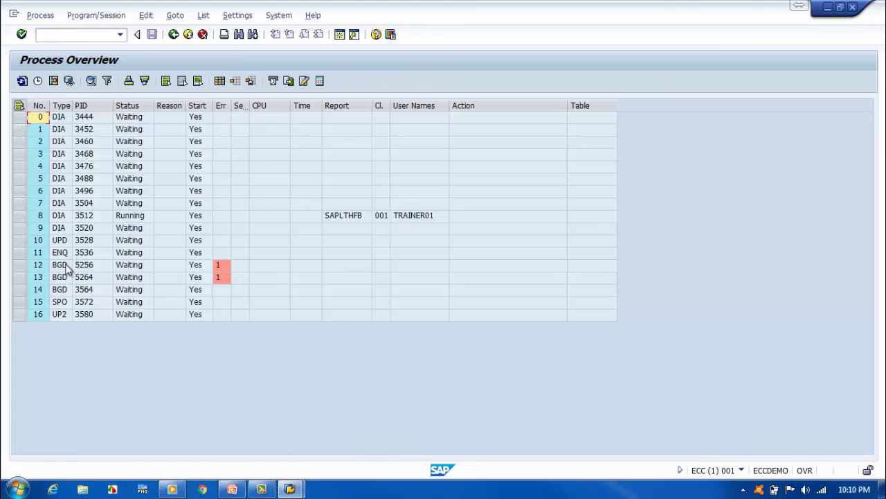
Step: Leave the process overview after pointing out the BGD work processes and open program RSPARAM's selection screen through transaction sa38
{"action": "left_click", "coordinate": [66, 267]}
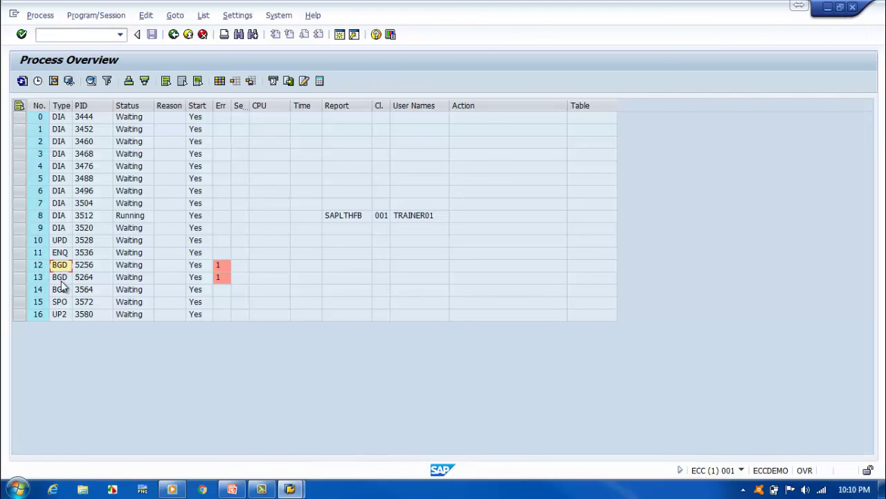
{"action": "left_click", "coordinate": [173, 35]}
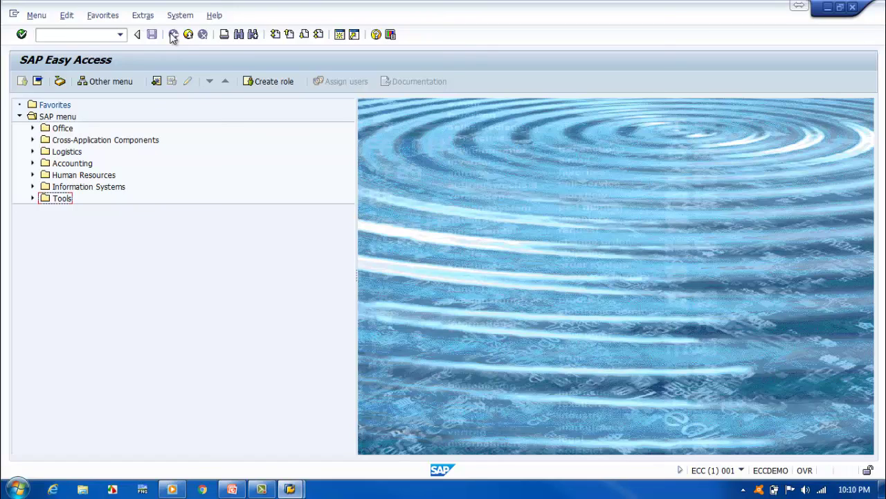
{"action": "left_click", "coordinate": [60, 36]}
{"action": "type", "text": "se"}
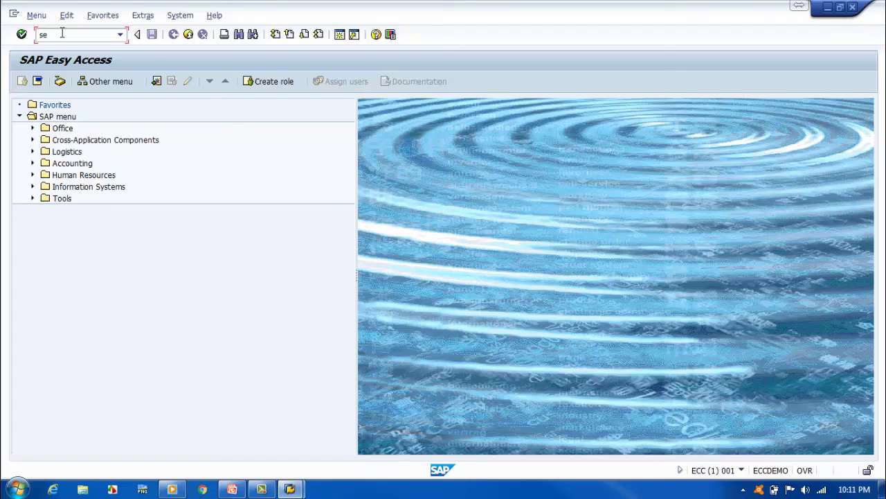
{"action": "key", "text": "BackSpace"}
{"action": "type", "text": "a38"}
{"action": "key", "text": "Return"}
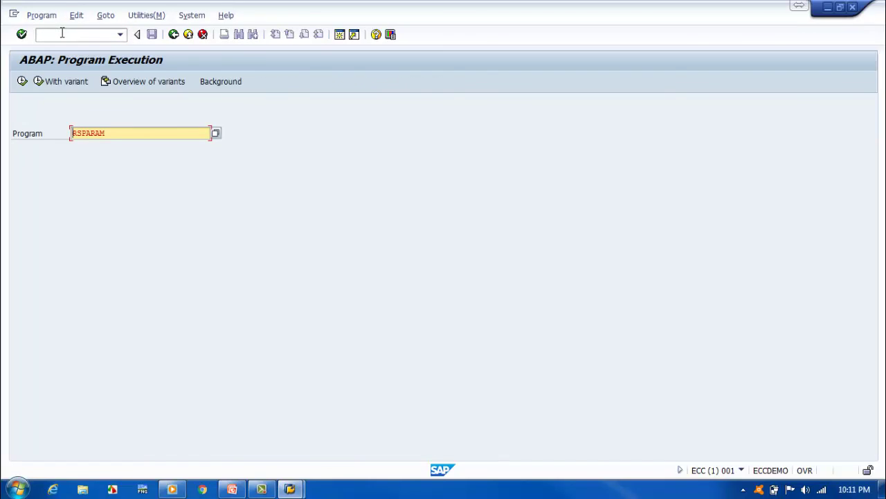
{"action": "left_click", "coordinate": [22, 81]}
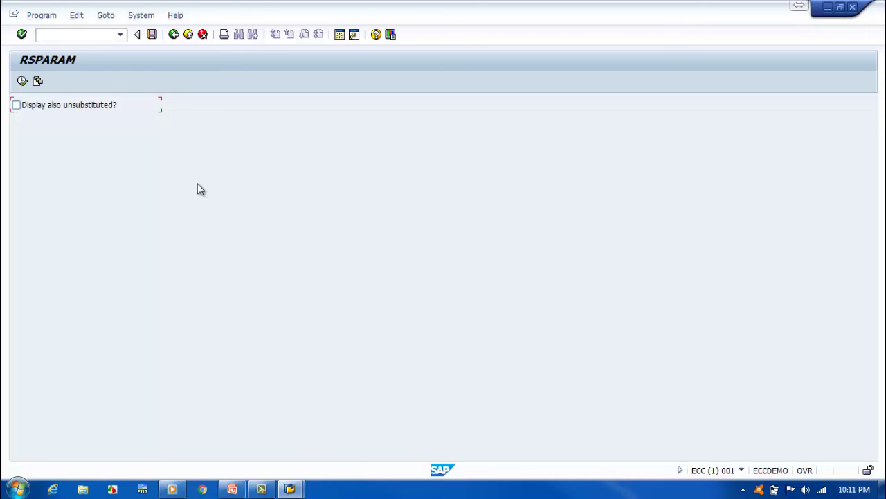
Step: Schedule RSPARAM as an immediately starting background job, printing one copy of all pages on output device LP01
{"action": "left_click", "coordinate": [39, 16]}
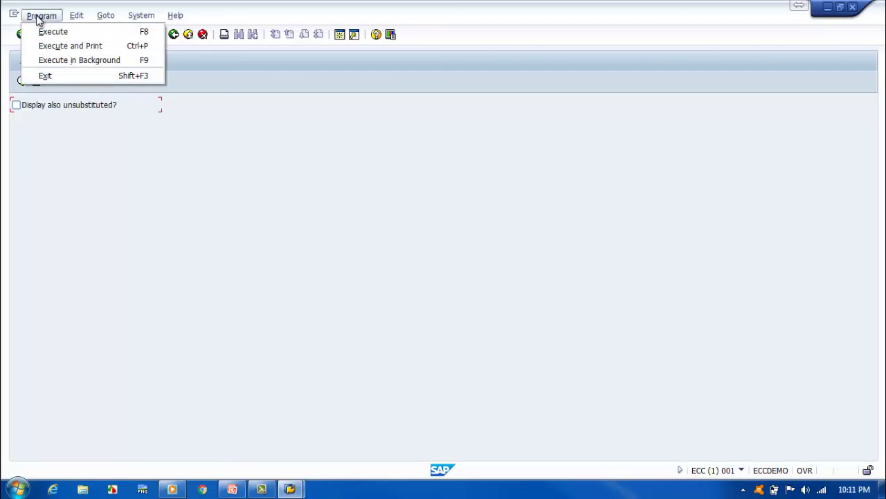
{"action": "left_click", "coordinate": [59, 62]}
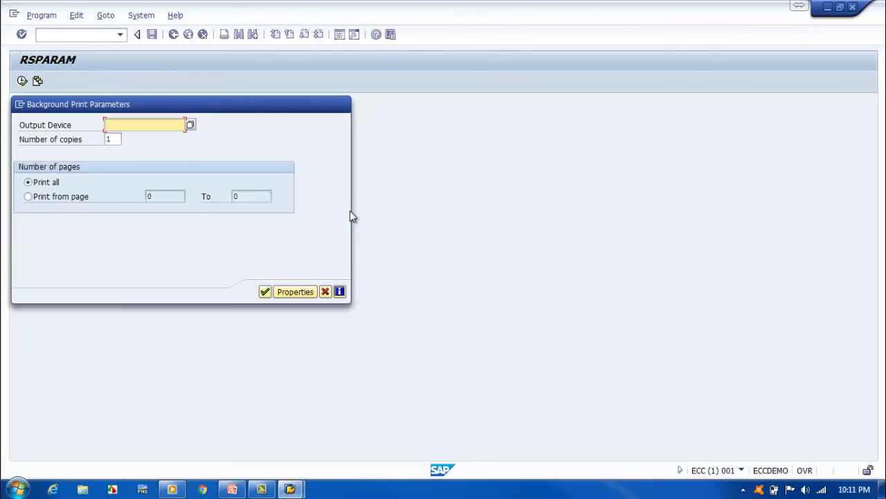
{"action": "left_click", "coordinate": [190, 125]}
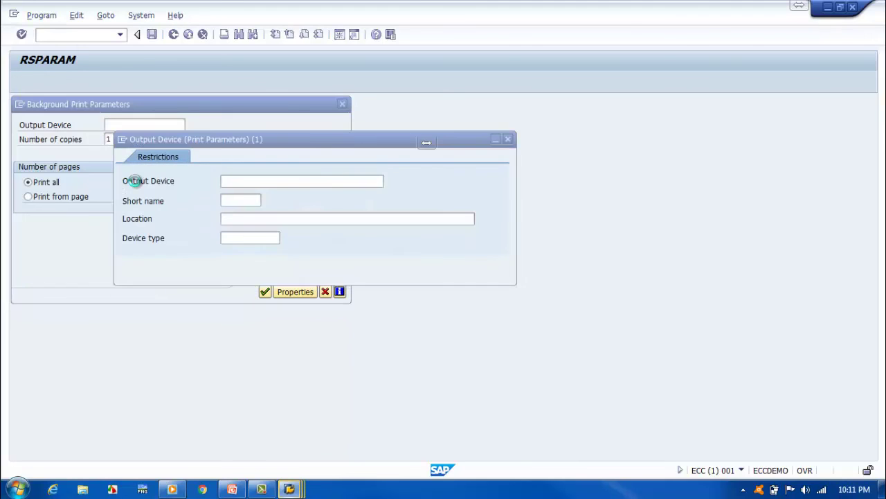
{"action": "left_click", "coordinate": [448, 263]}
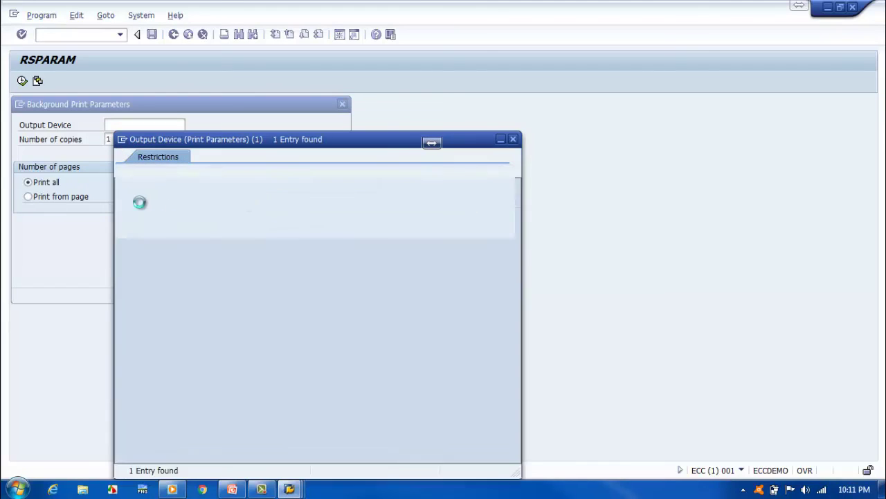
{"action": "double_click", "coordinate": [140, 215]}
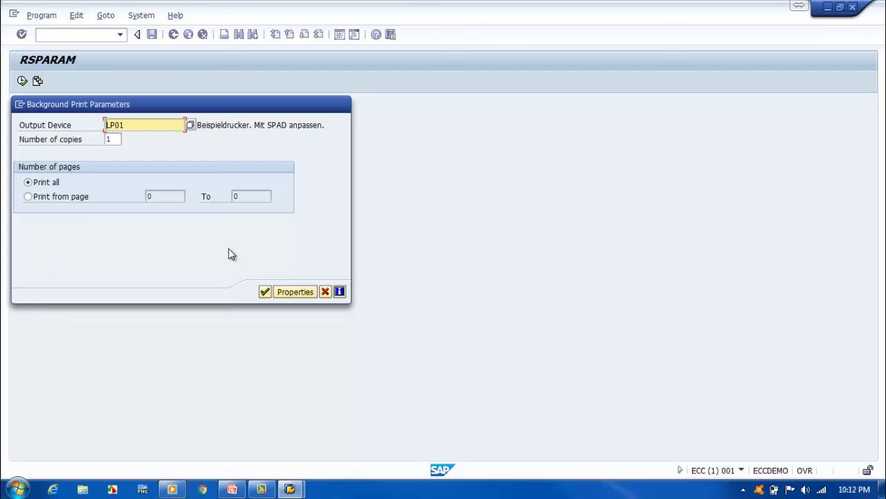
{"action": "left_click", "coordinate": [265, 292]}
{"action": "left_click", "coordinate": [319, 357]}
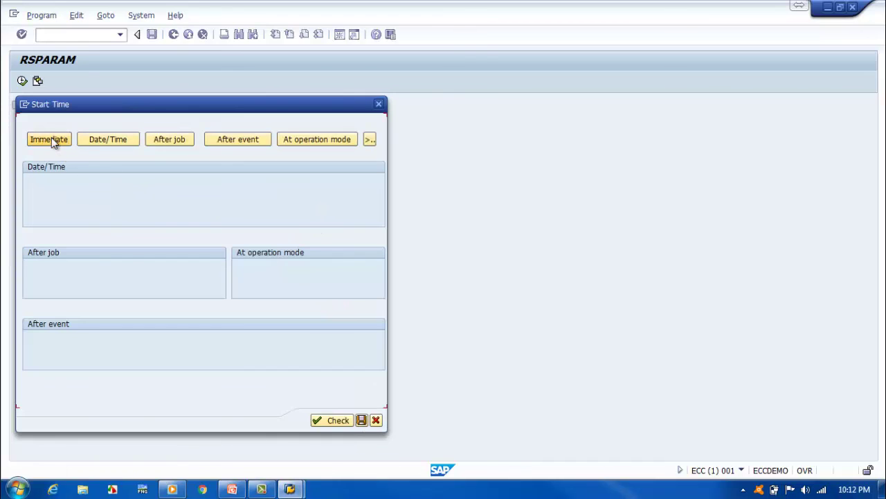
{"action": "left_click", "coordinate": [51, 137]}
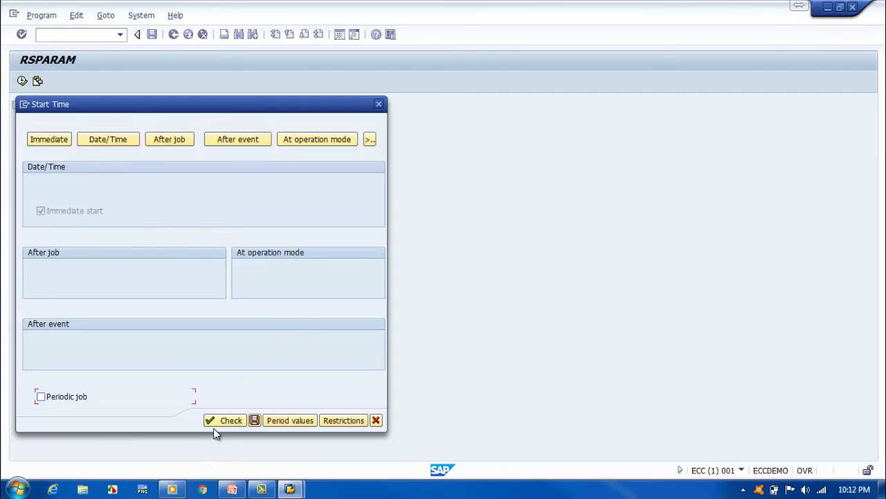
{"action": "left_click", "coordinate": [255, 421]}
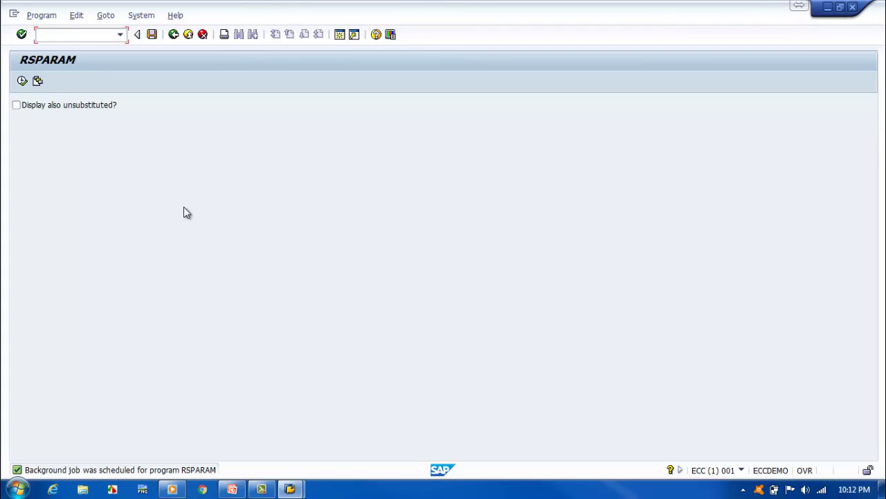
Step: Switch to job selection with /nsm37 and list the current user's jobs of 30.08.2017
{"action": "type", "text": "/"}
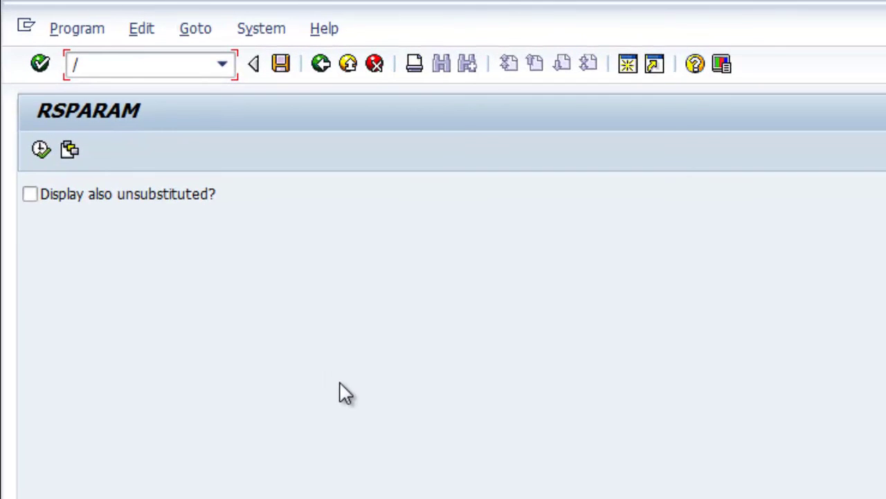
{"action": "type", "text": "nsm37"}
{"action": "key", "text": "Return"}
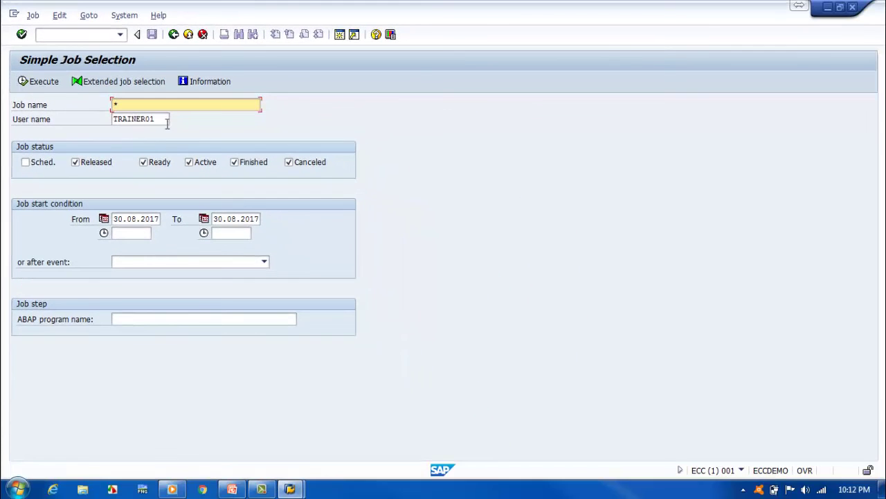
{"action": "left_click", "coordinate": [36, 83]}
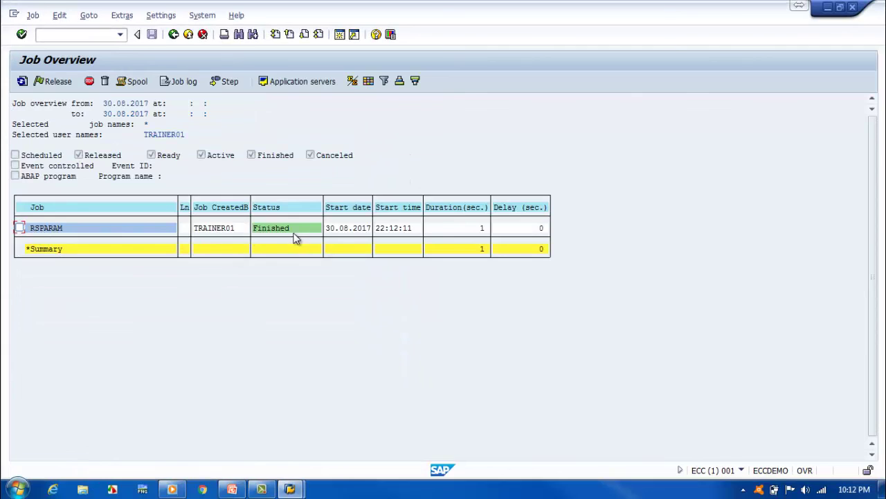
Step: Display the job log of the RSPARAM job, return to the job overview and deselect the job
{"action": "left_click", "coordinate": [19, 228]}
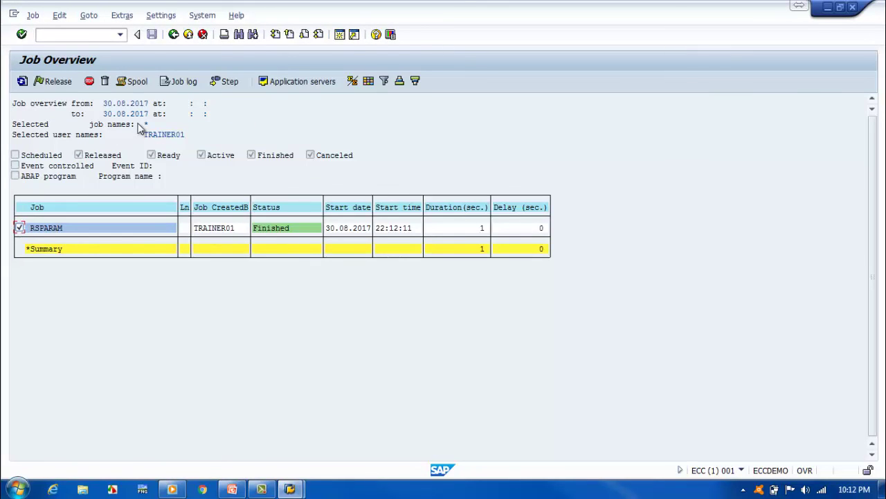
{"action": "left_click", "coordinate": [181, 83]}
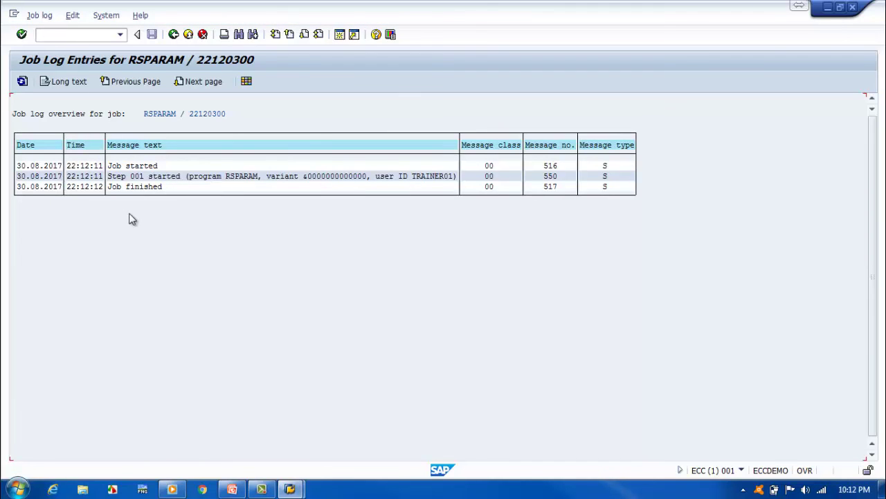
{"action": "left_click", "coordinate": [173, 34]}
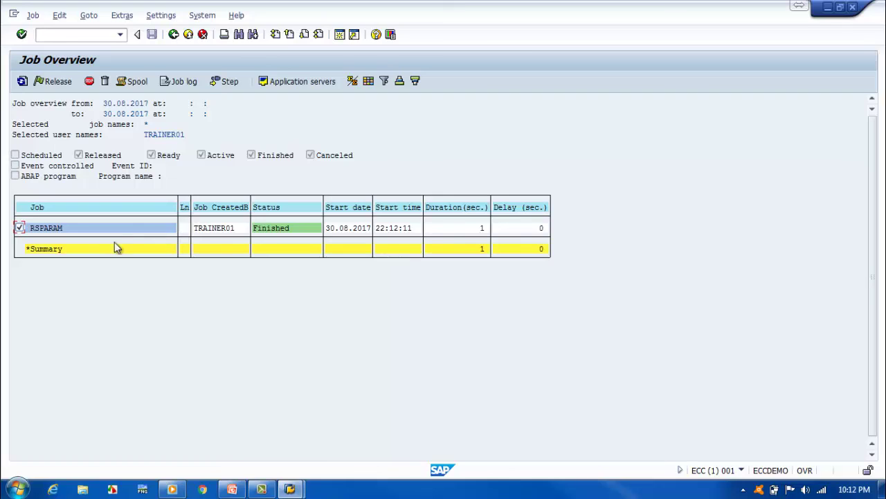
{"action": "left_click", "coordinate": [19, 229]}
Step: List the jobs of all users by setting the user name in the job selection to *
{"action": "left_click", "coordinate": [173, 35]}
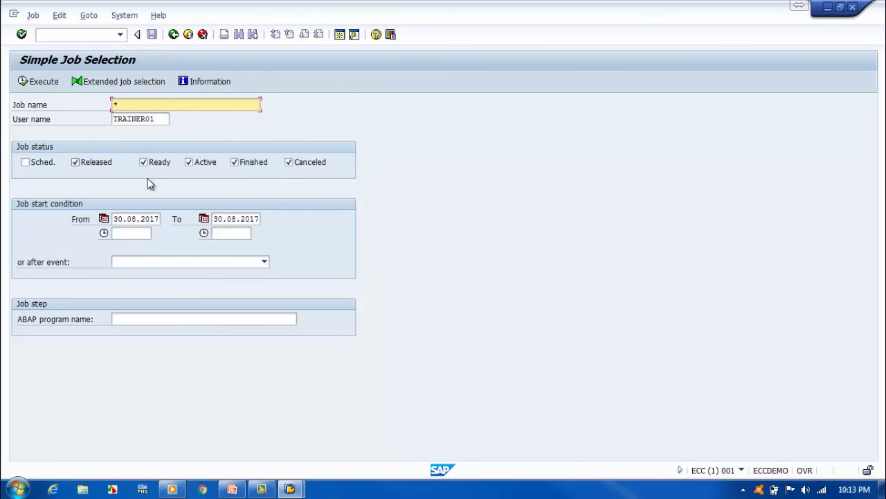
{"action": "key", "text": "Tab"}
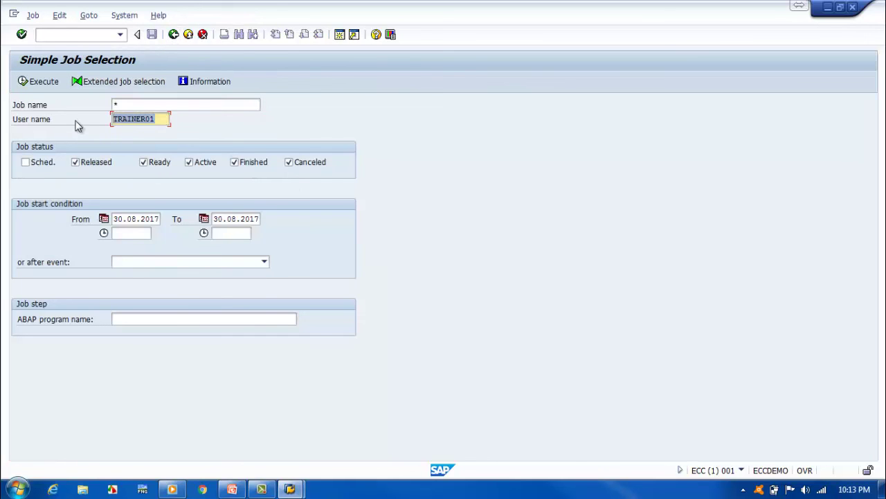
{"action": "type", "text": "*"}
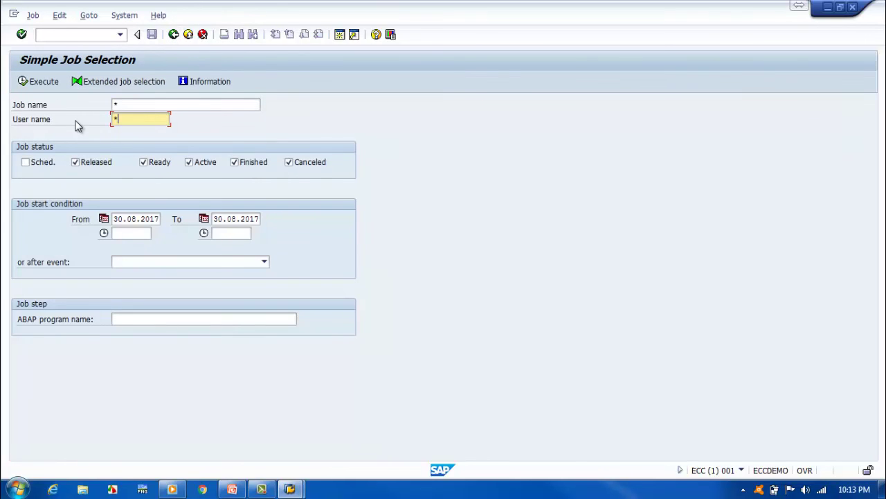
{"action": "left_click", "coordinate": [28, 81]}
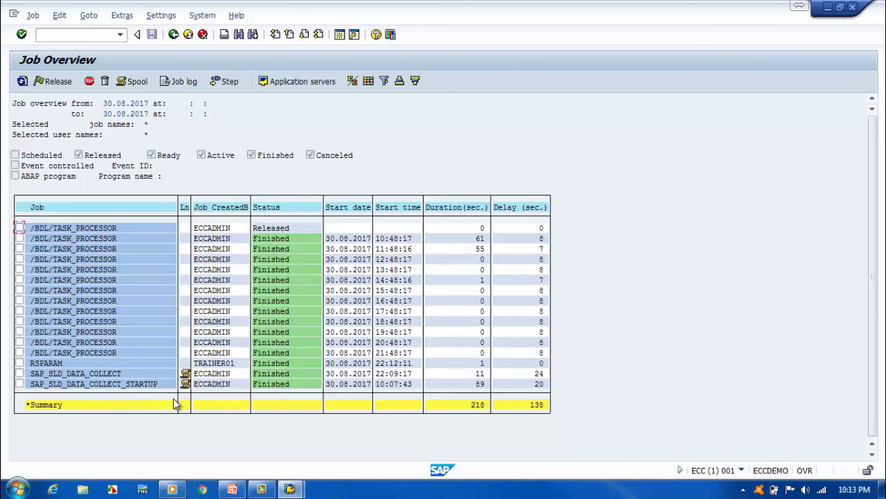
Step: Display the contents of the SAP_SLD_DATA_COLLECT job's spool request and return to the job overview
{"action": "left_click", "coordinate": [108, 375]}
{"action": "left_click", "coordinate": [19, 374]}
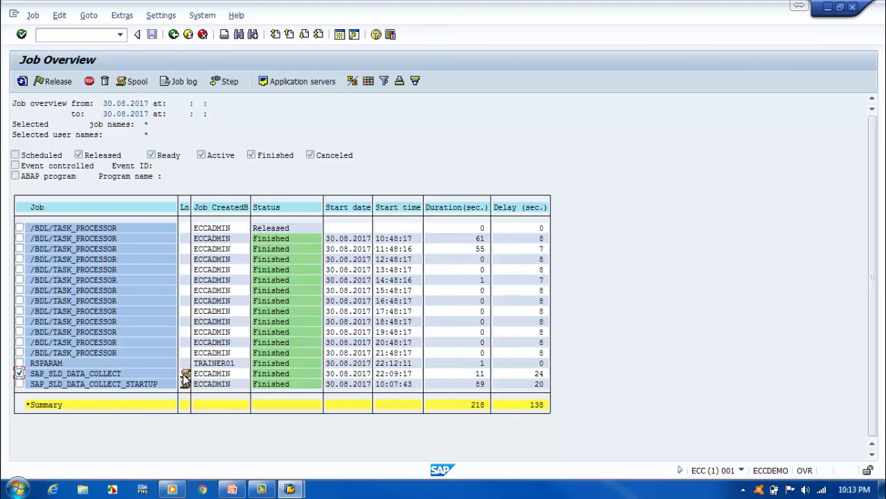
{"action": "left_click", "coordinate": [133, 82]}
{"action": "left_click", "coordinate": [81, 135]}
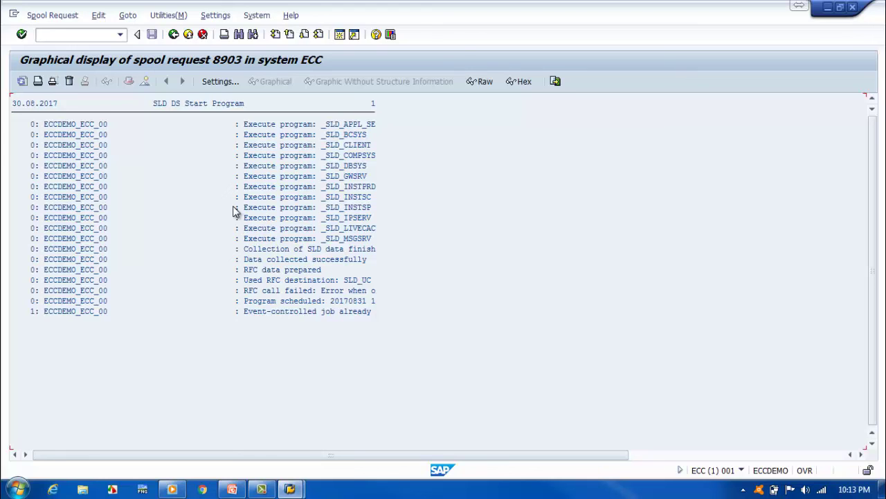
{"action": "left_click", "coordinate": [173, 35]}
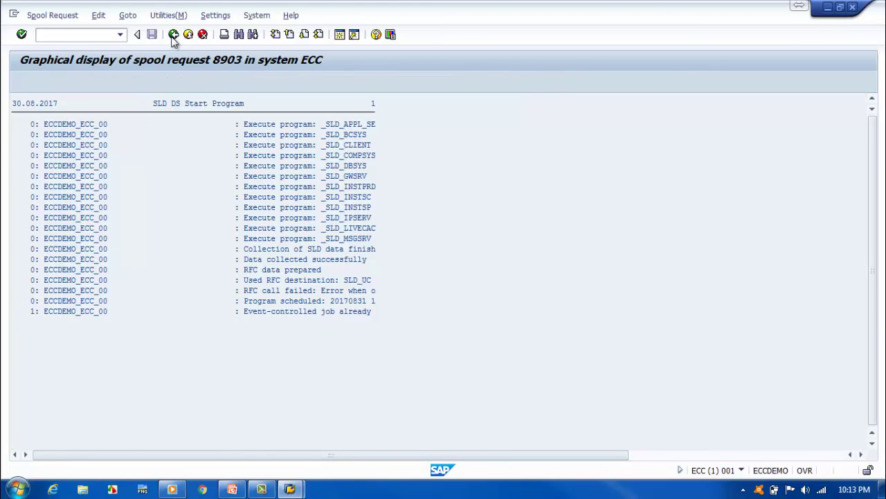
{"action": "left_click", "coordinate": [174, 34]}
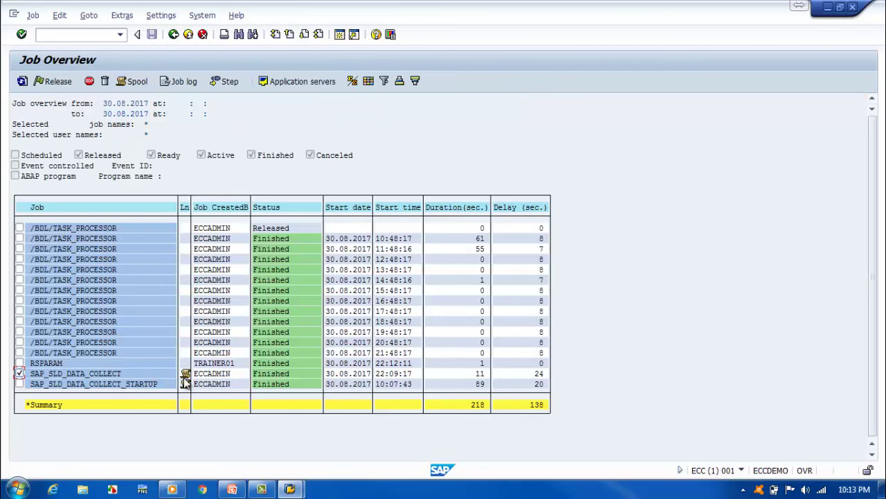
Step: Leave the job overview and job selection for the SAP Easy Access menu, and switch to the slide presentation
{"action": "left_click", "coordinate": [174, 36]}
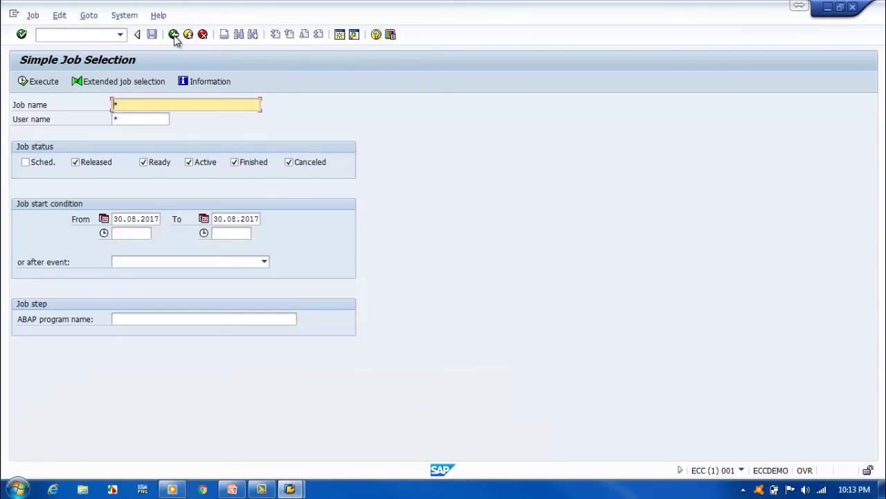
{"action": "left_click", "coordinate": [174, 36]}
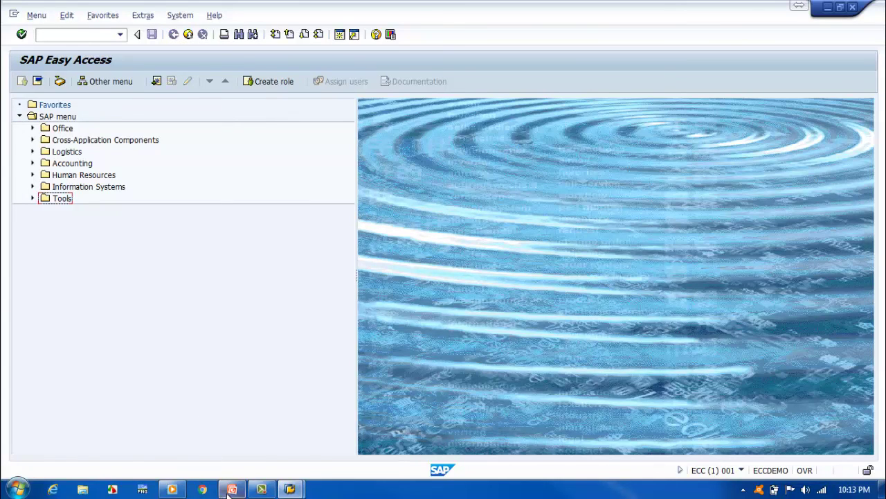
{"action": "mouse_move", "coordinate": [232, 491]}
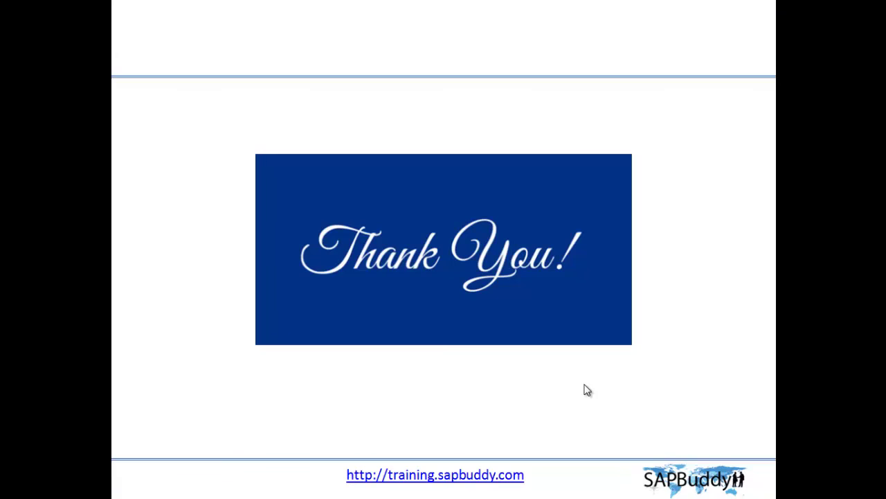